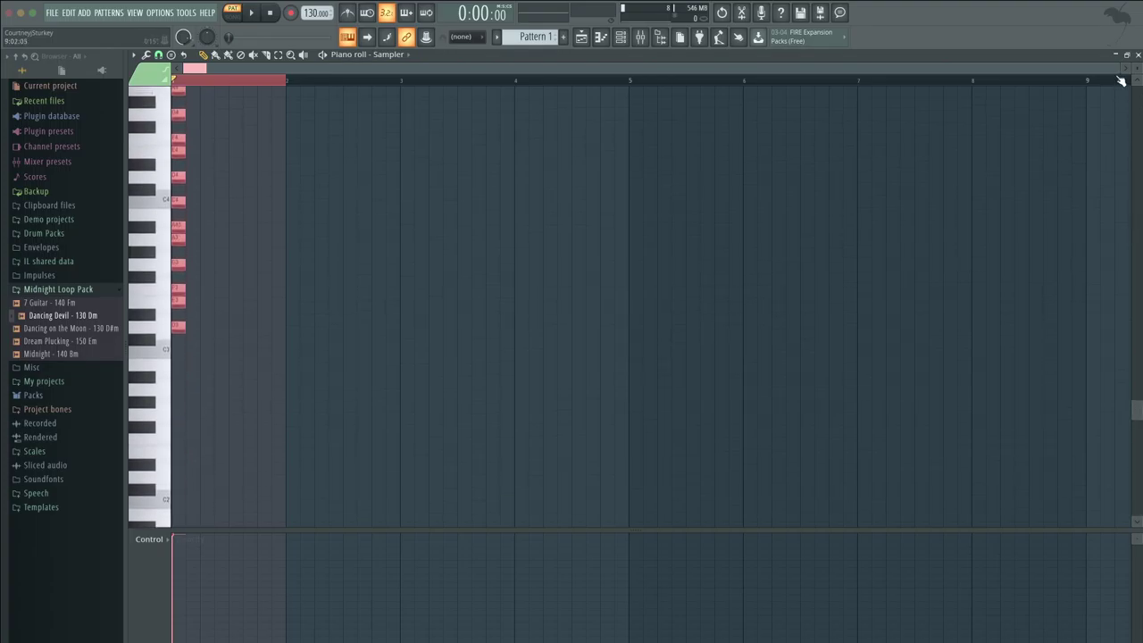
Place C5 clap notes on beat 3 of bars 1 and 2 in the Clap channel's piano roll and stretch them legato.
click(1138, 55)
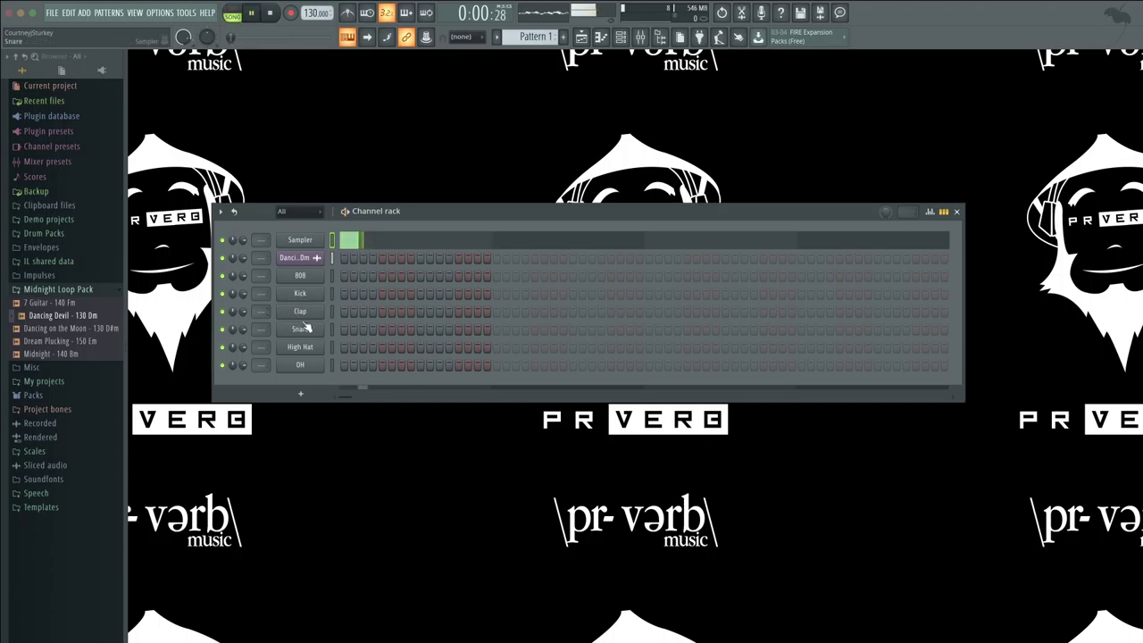
click(418, 313)
right_click(310, 314)
click(334, 313)
key(space)
key(space)
click(345, 335)
key(super+l)
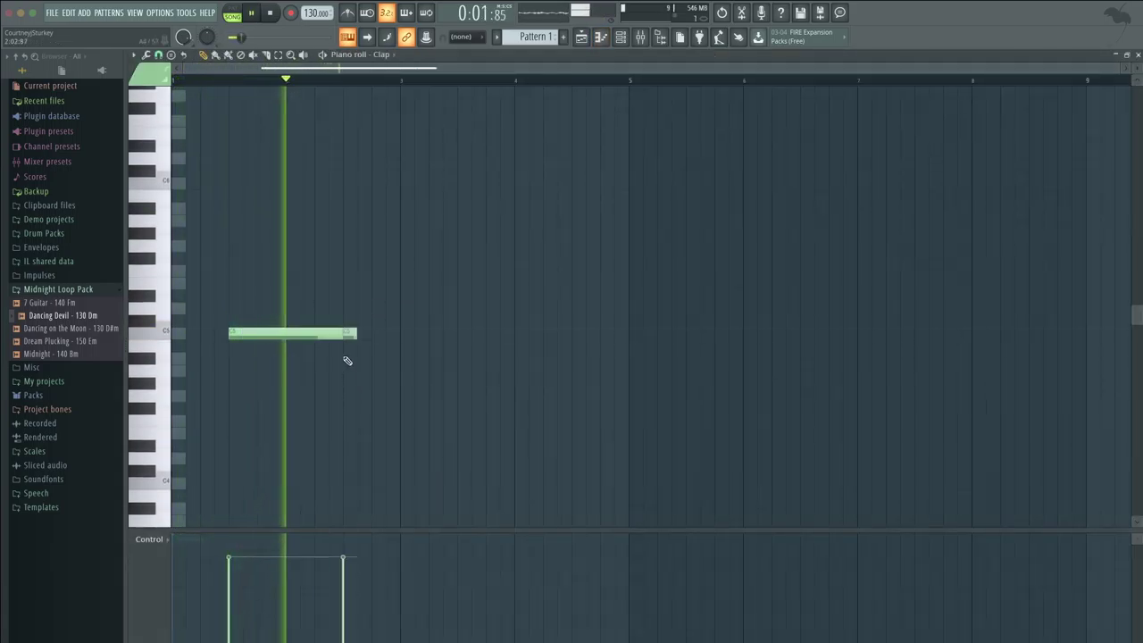
Duplicate the clap note repeatedly so a clap falls on beat 3 of every bar through bar 8.
key(ctrl+b)
key(ctrl+b)
key(ctrl+b)
key(ctrl+b)
key(ctrl+b)
key(ctrl+b)
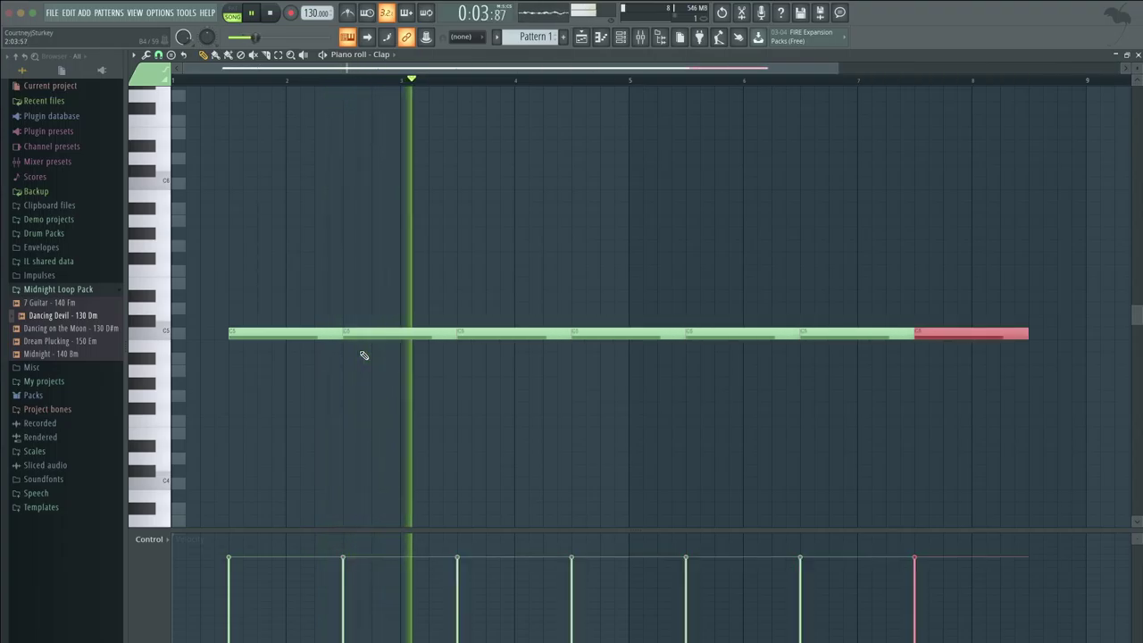
key(super+b)
Reduce all the stretched clap notes to short hits and clear the selection.
key(super+a)
key(shift+d)
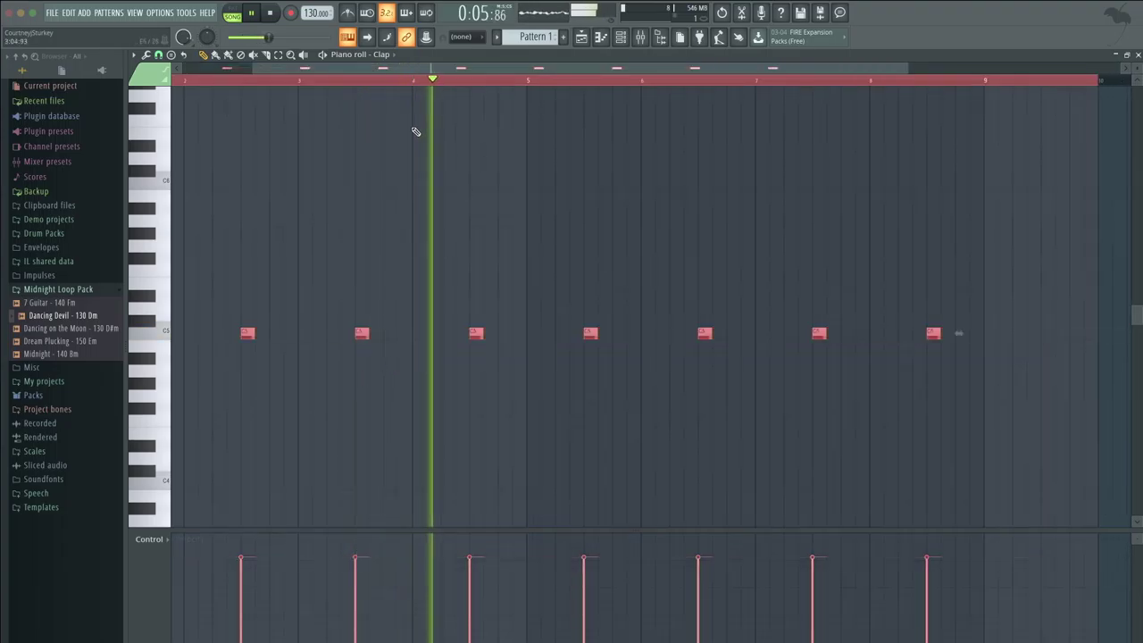
super+click(391, 82)
key(super+a)
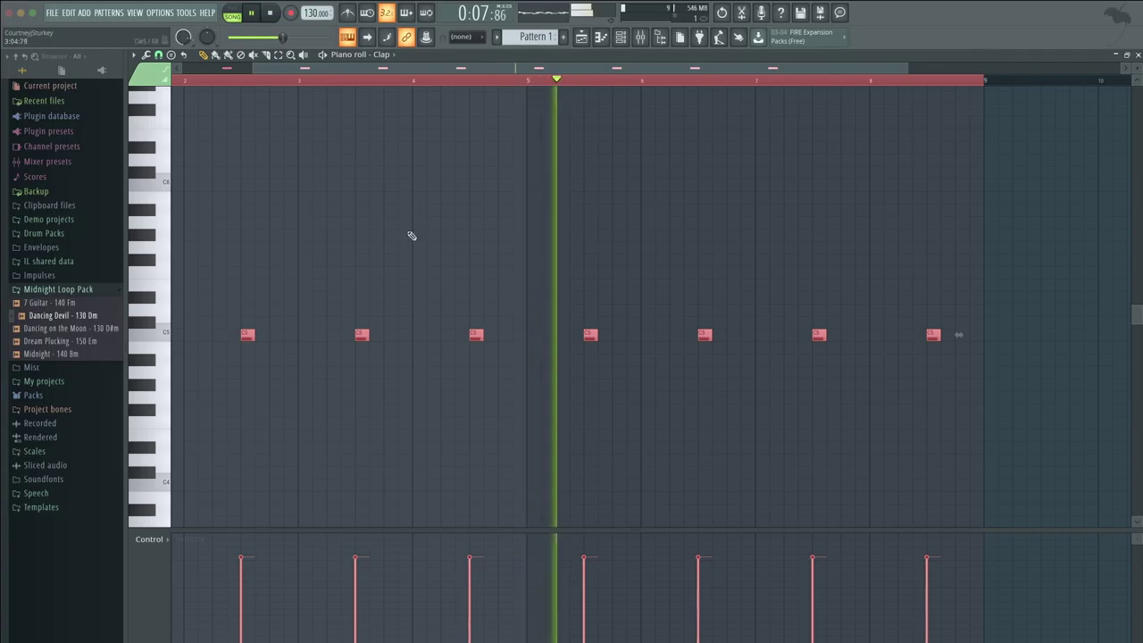
click(453, 84)
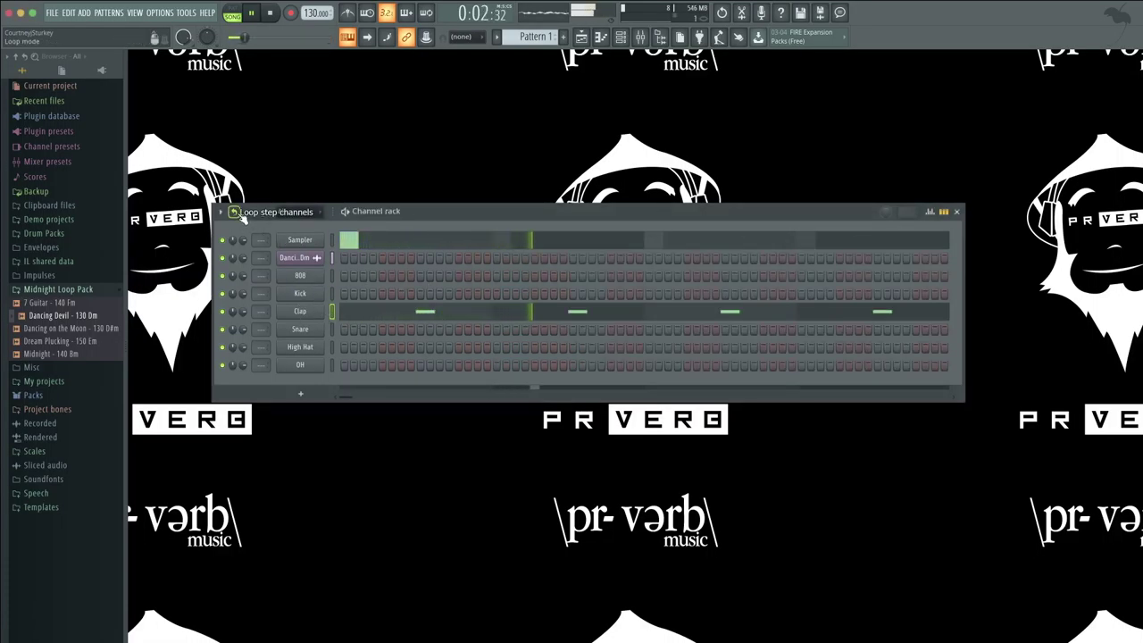
In the channel rack, paste the clap notes into the Snare channel and fill the High Hat channel each 2 steps.
click(332, 328)
key(super+v)
right_click(306, 347)
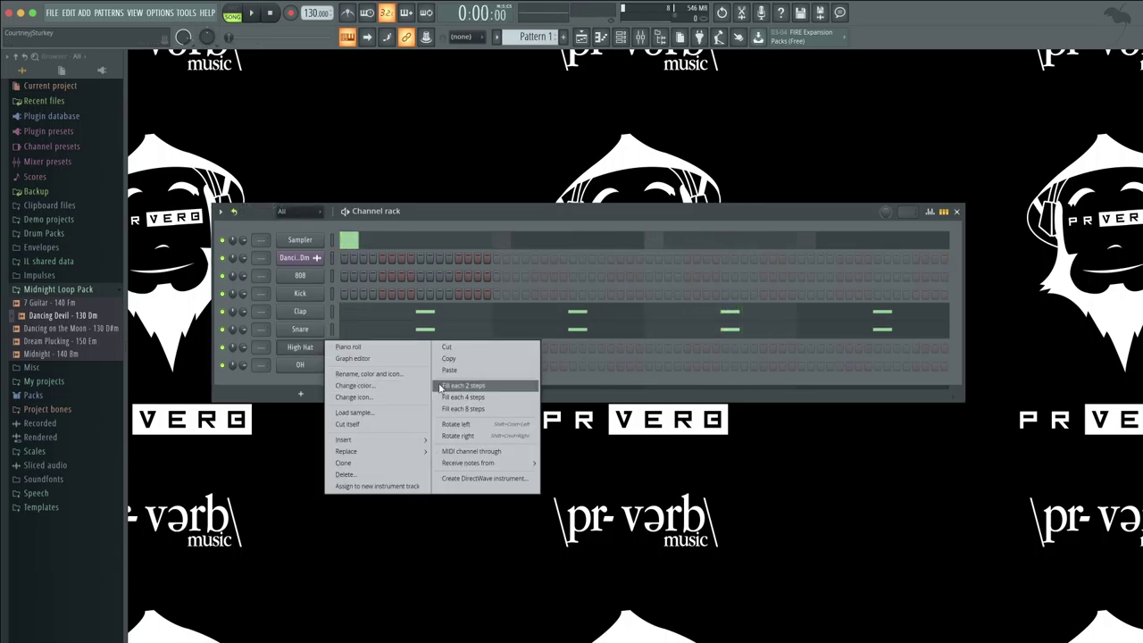
click(488, 387)
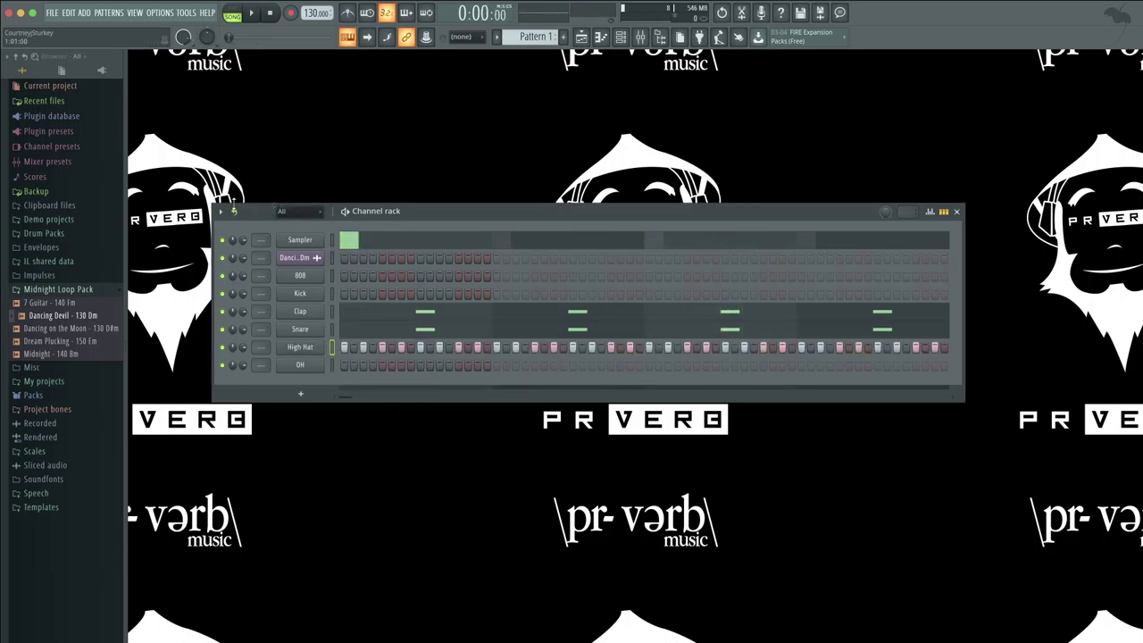
click(315, 348)
click(536, 160)
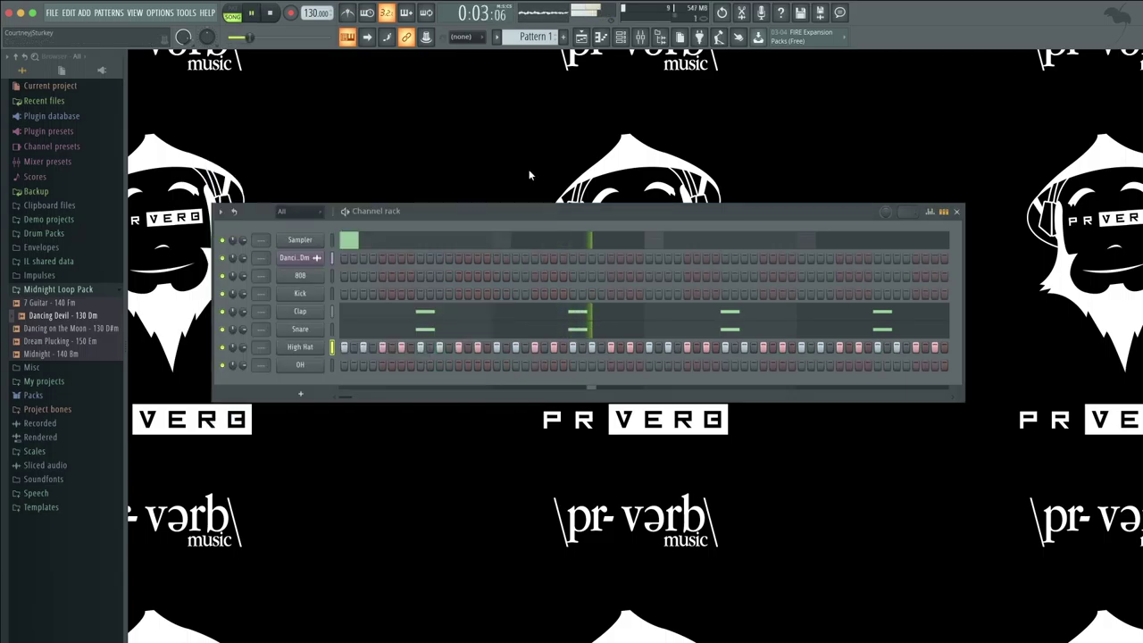
Add extra C5 snare hits in the Snare piano roll, one early in bar 2 and two in bar 4.
click(474, 334)
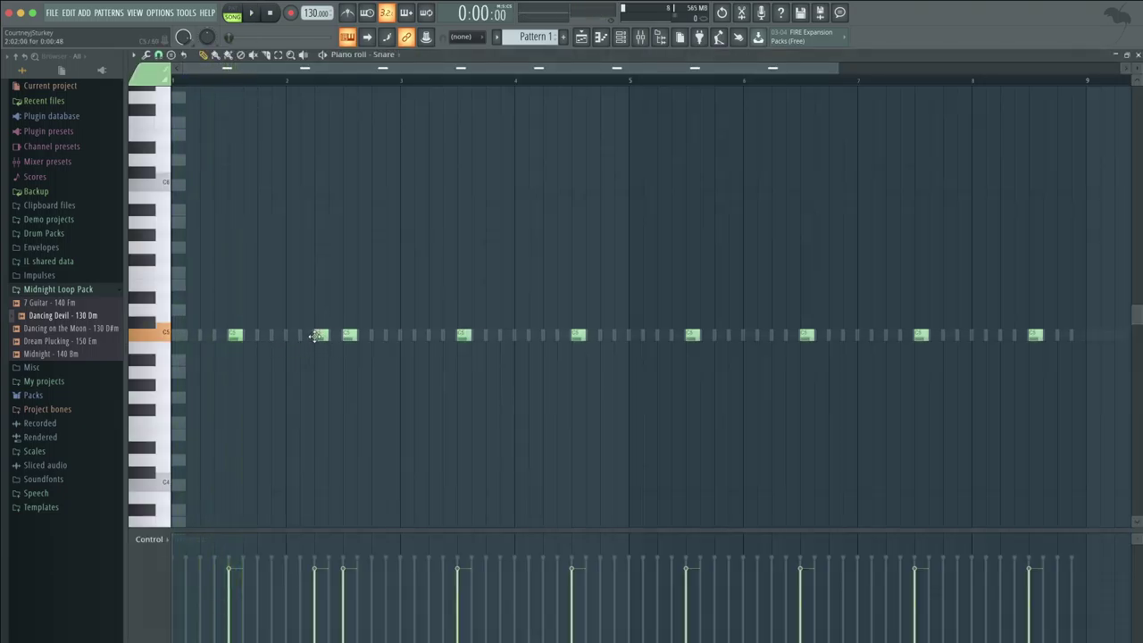
key(space)
click(535, 334)
click(590, 336)
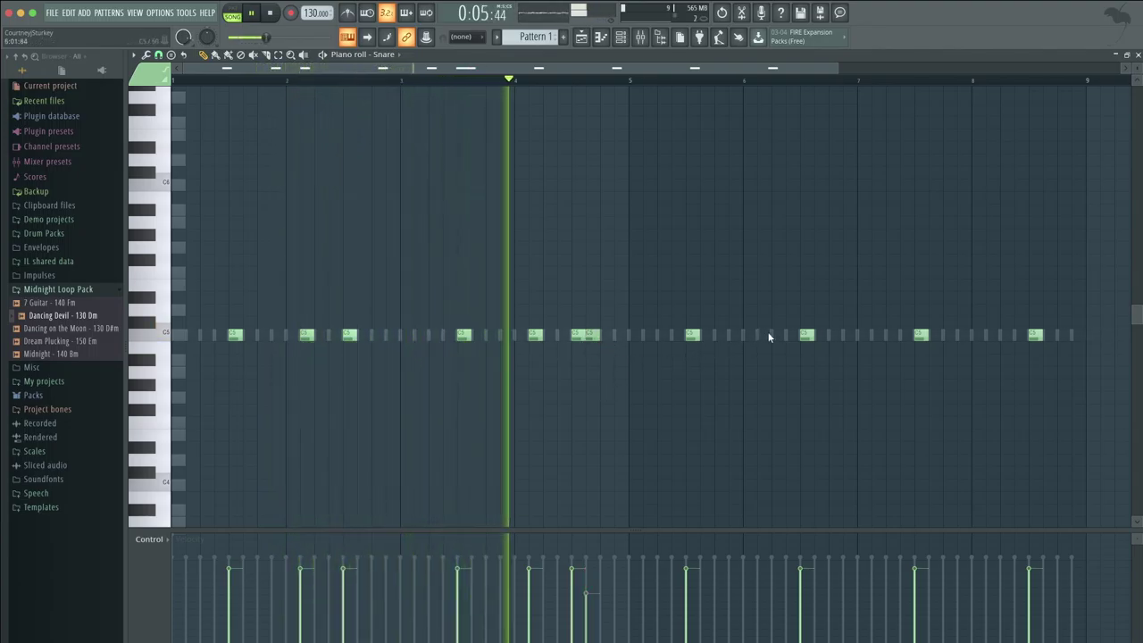
Replace the snare notes in bars 5–8 with a copy of bars 1–4 and reduce all notes to short hits.
key(ctrl+l)
drag(706, 303, 1089, 469)
key(Delete)
key(ctrl+b)
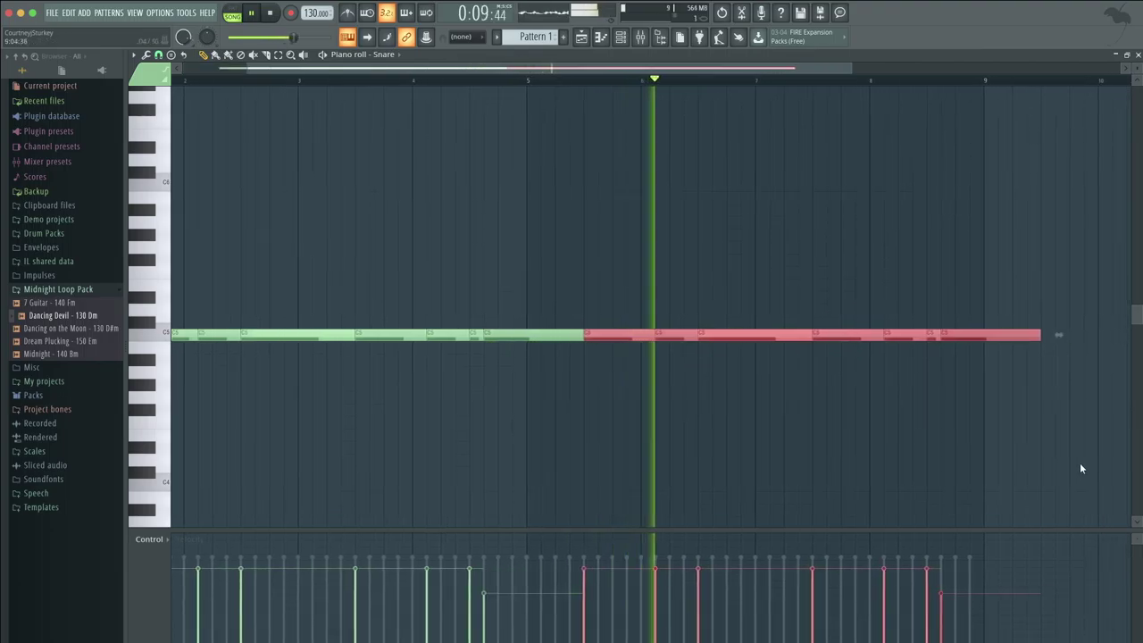
key(ctrl+a)
key(shift+d)
ctrl+click(809, 83)
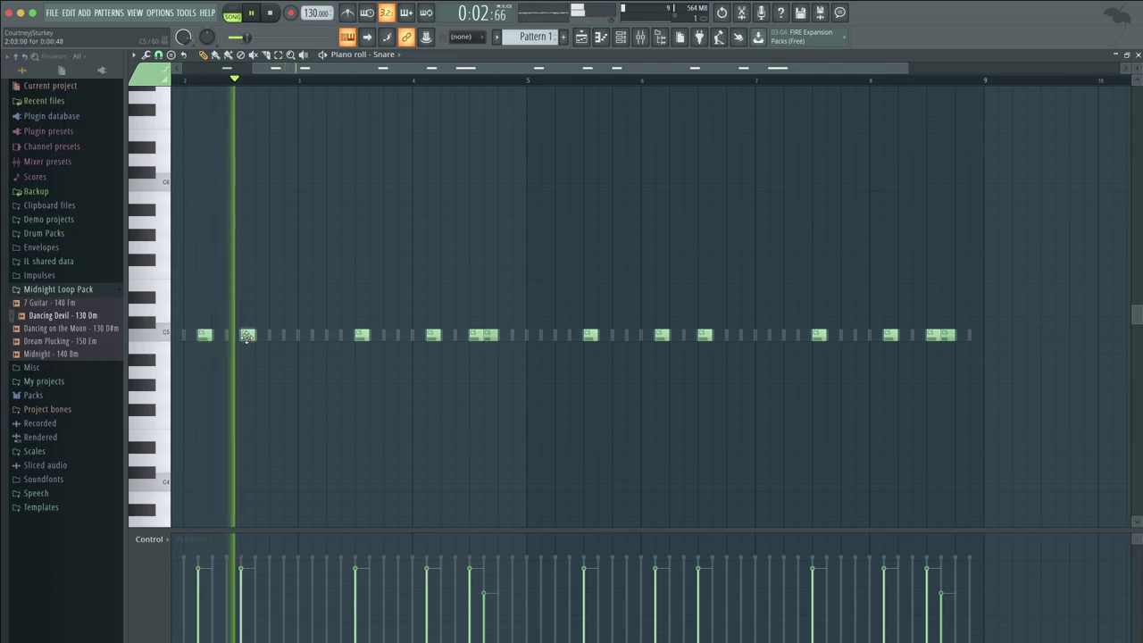
click(1138, 55)
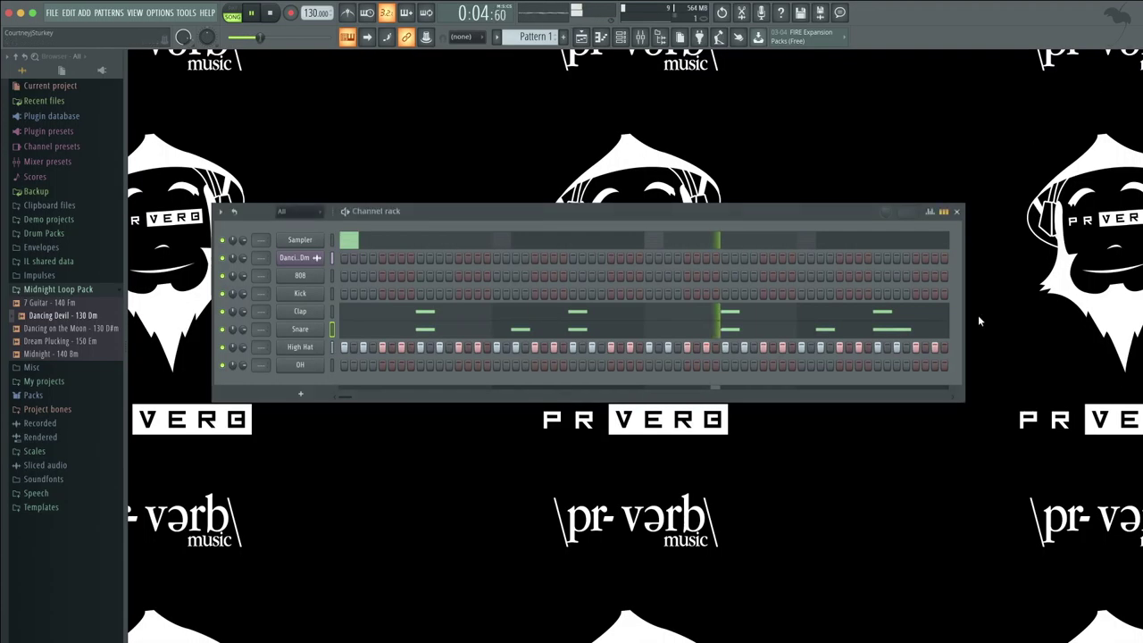
Place C5 open hat hits on beat 2 of bars 1 and 5 in the OH channel's piano roll.
key(space)
click(382, 365)
right_click(382, 365)
key(space)
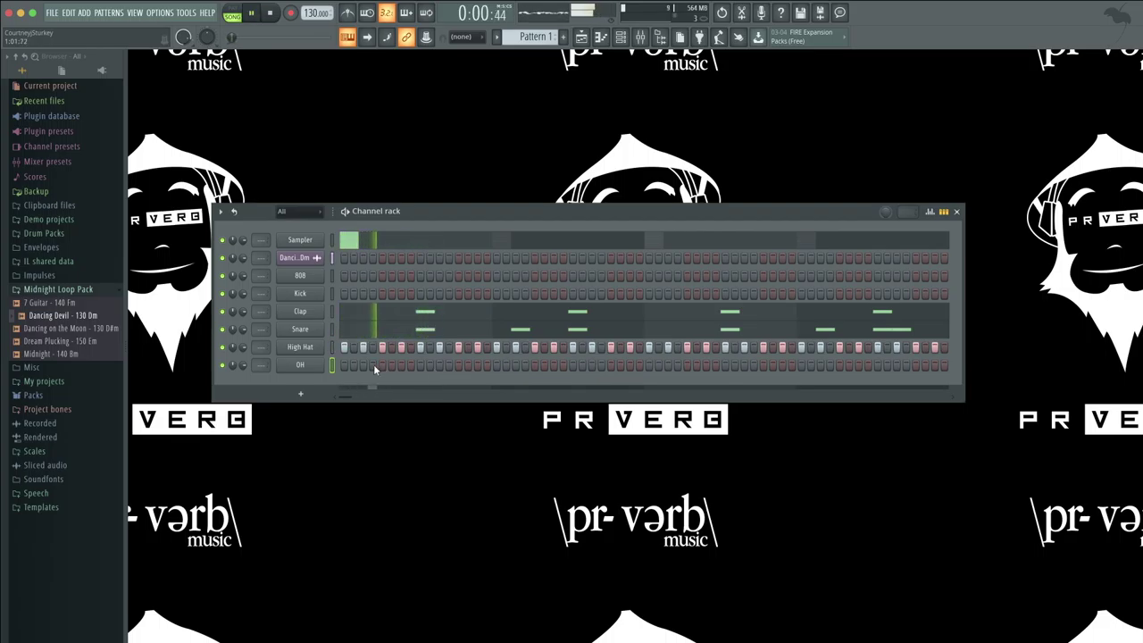
right_click(326, 359)
click(343, 366)
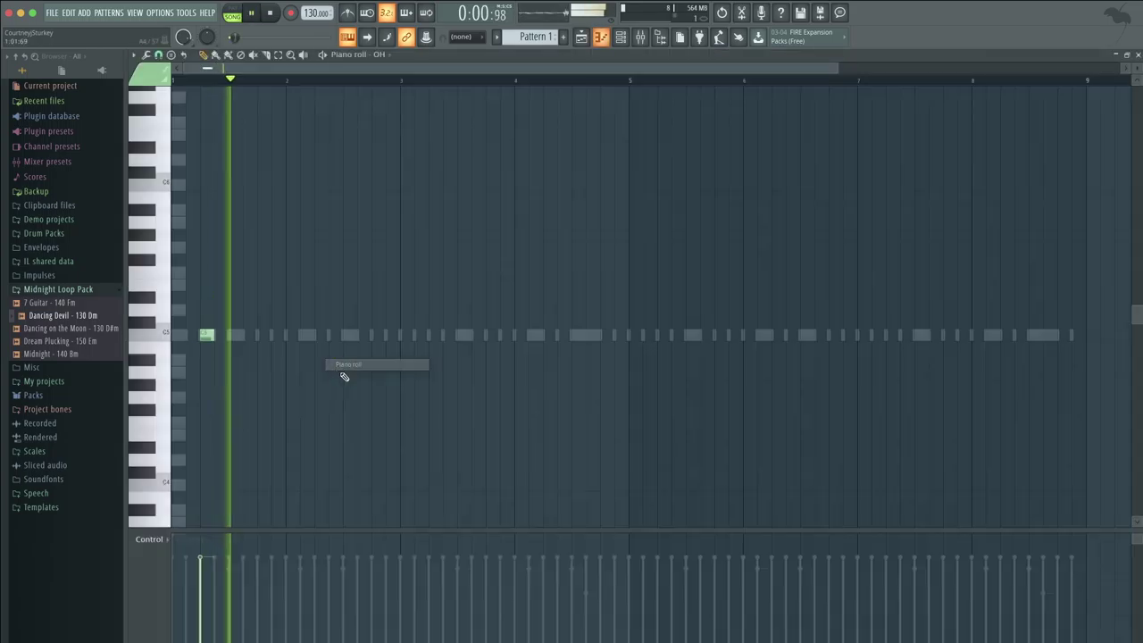
key(space)
click(206, 336)
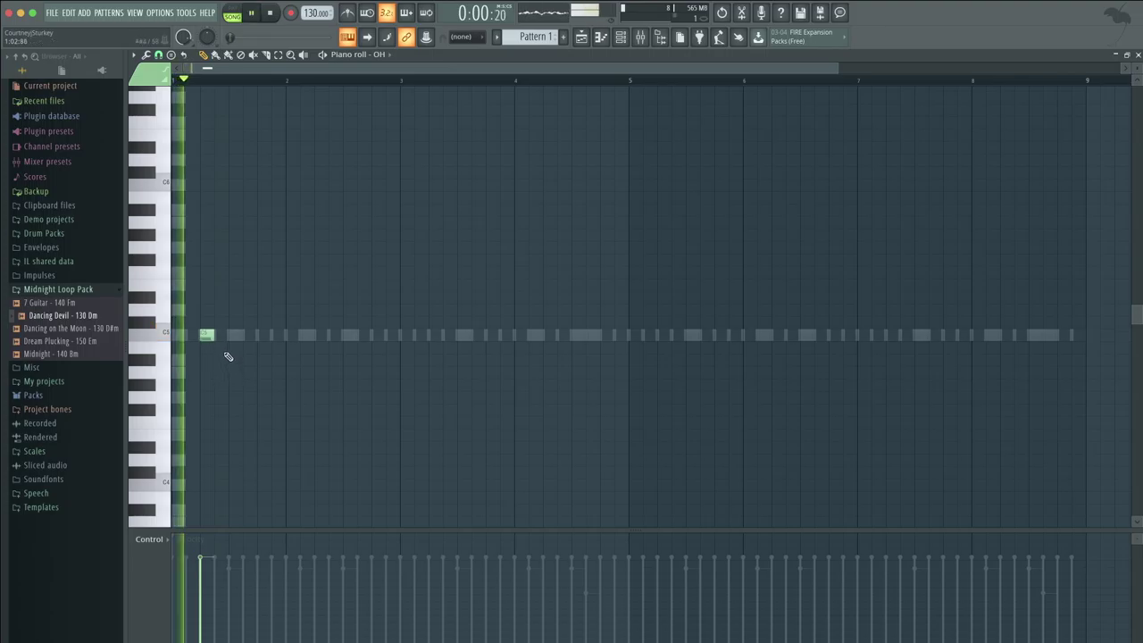
click(662, 335)
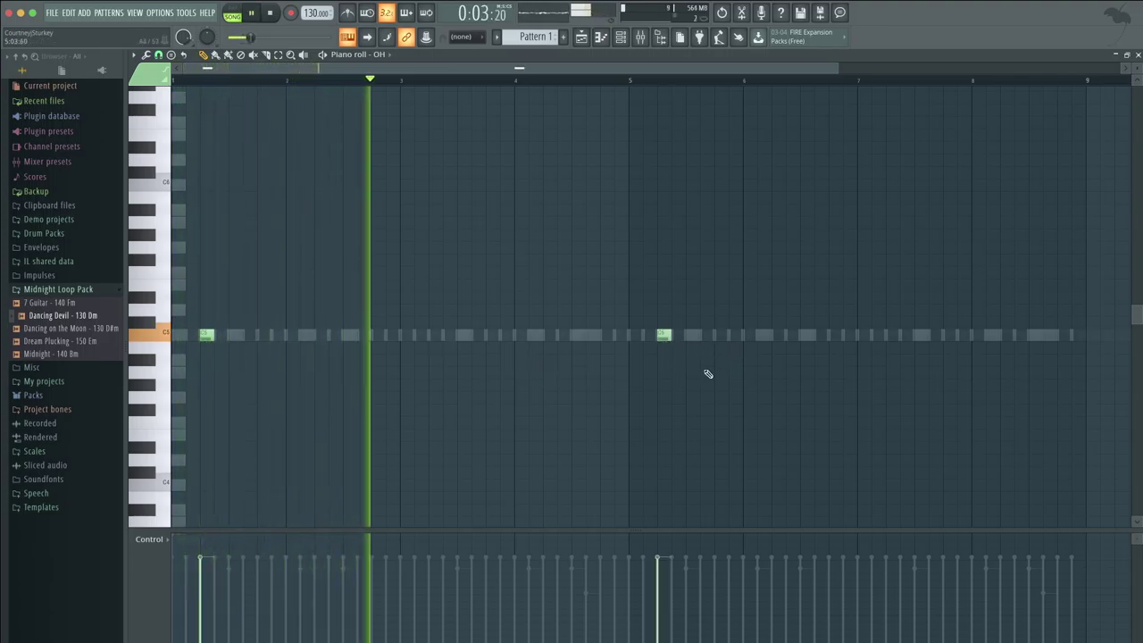
click(1137, 55)
Open the 808 channel's sampler settings and adjust the decay time of its volume envelope.
right_click(312, 275)
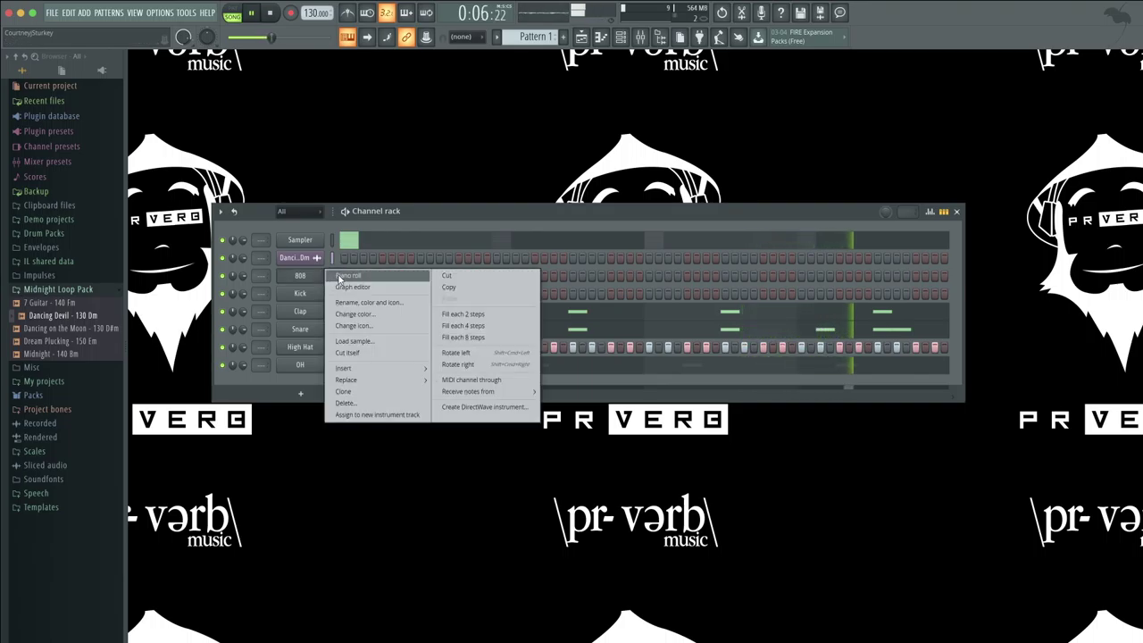
click(353, 273)
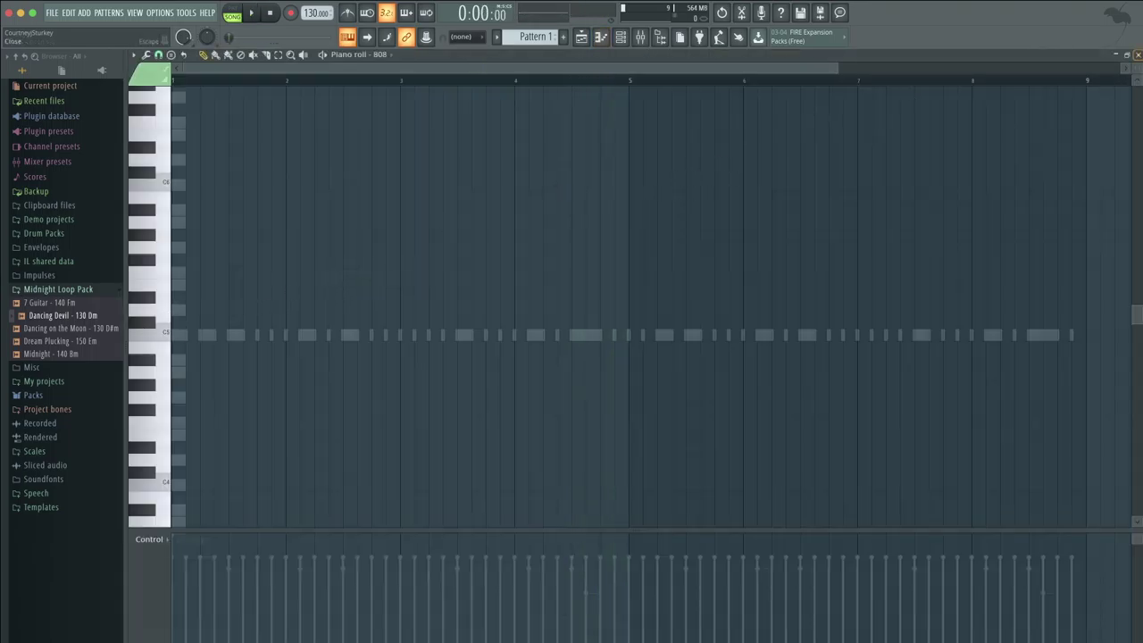
click(1137, 54)
click(314, 276)
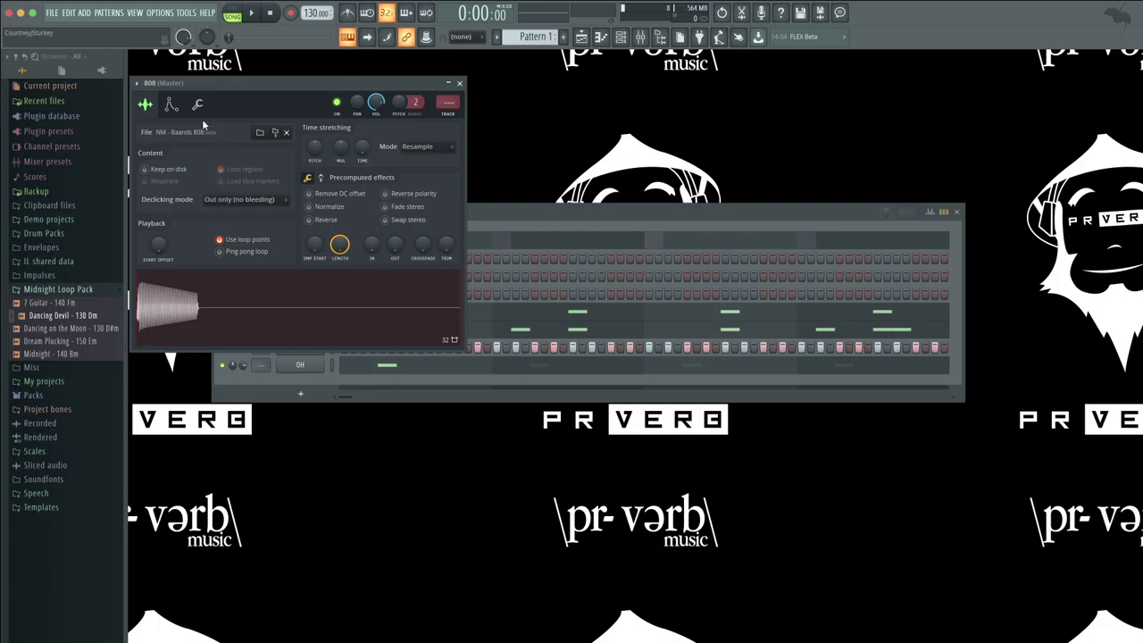
click(172, 104)
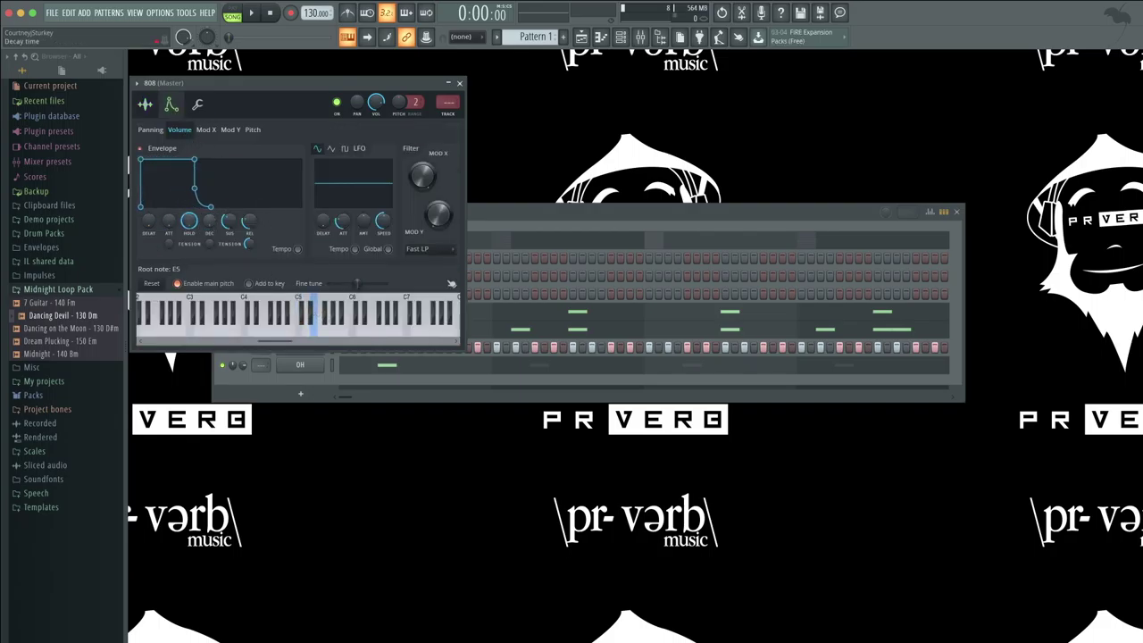
click(459, 83)
Place D5 notes in the 808 piano roll on beats 1 and 4 of bar 1 and beat 2 of bar 2.
right_click(275, 276)
click(284, 276)
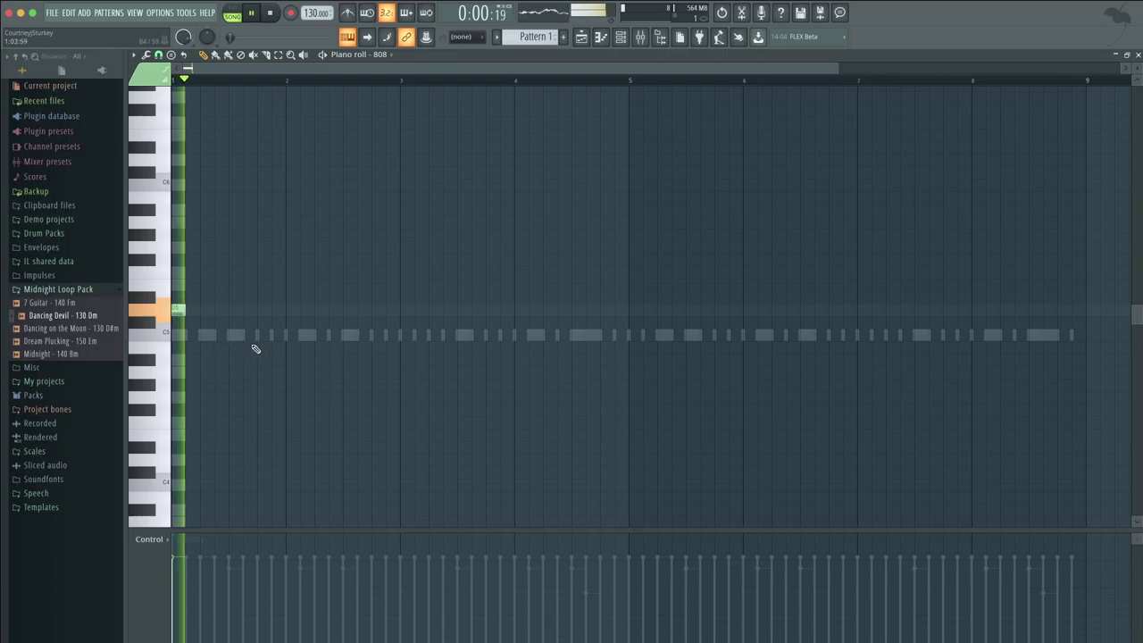
click(262, 310)
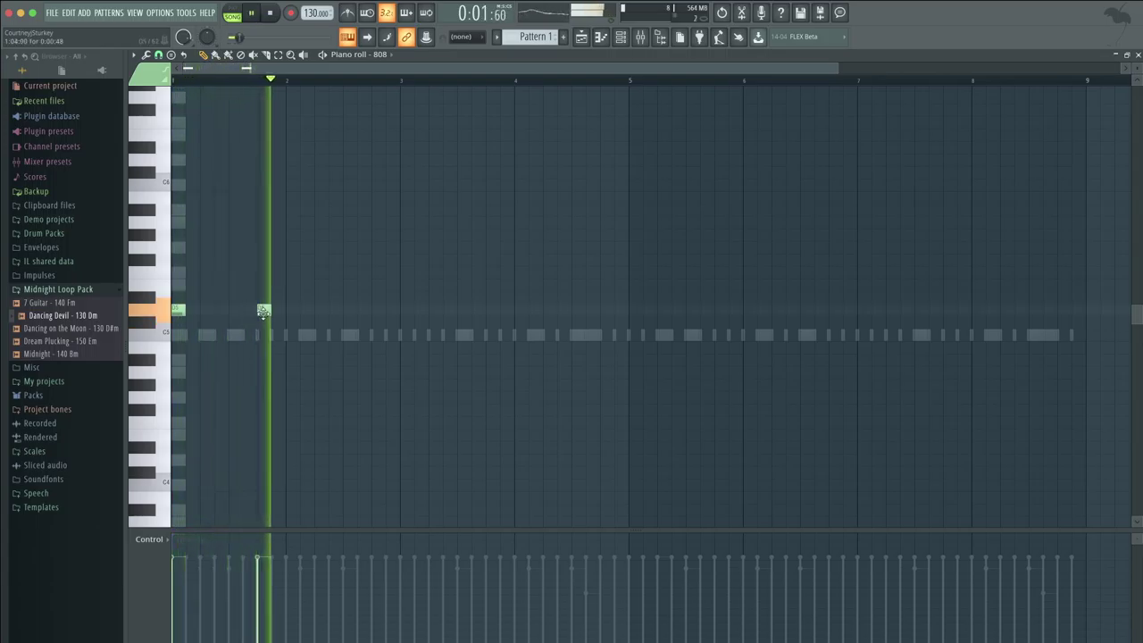
click(321, 310)
key(space)
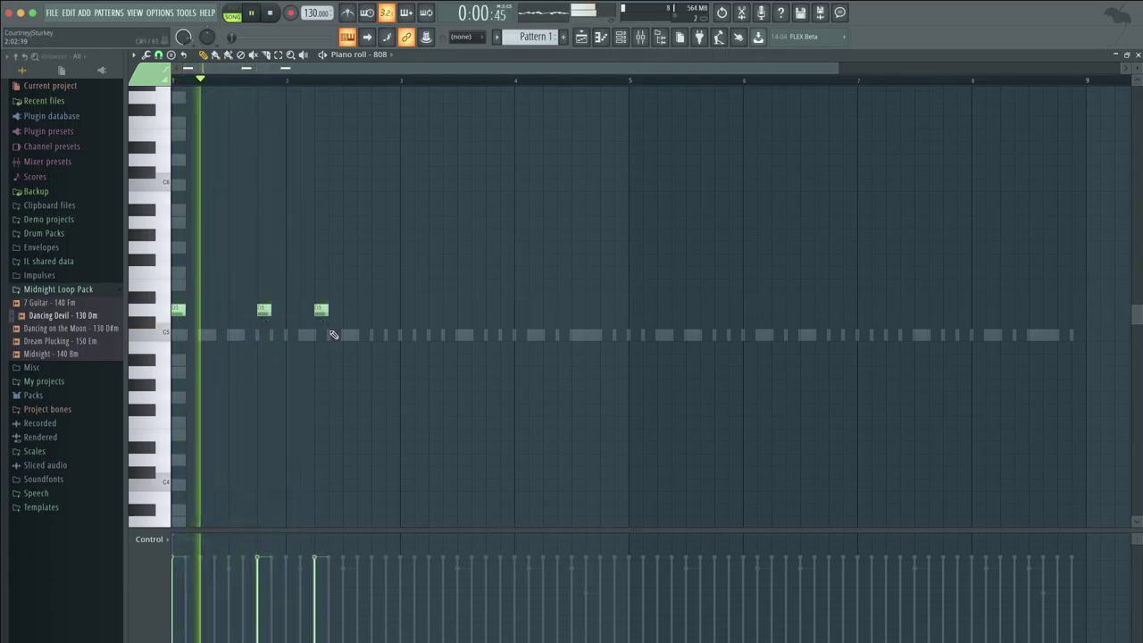
Add two A4 notes in the second half of bar 2 and stretch the 808 notes legato.
click(356, 375)
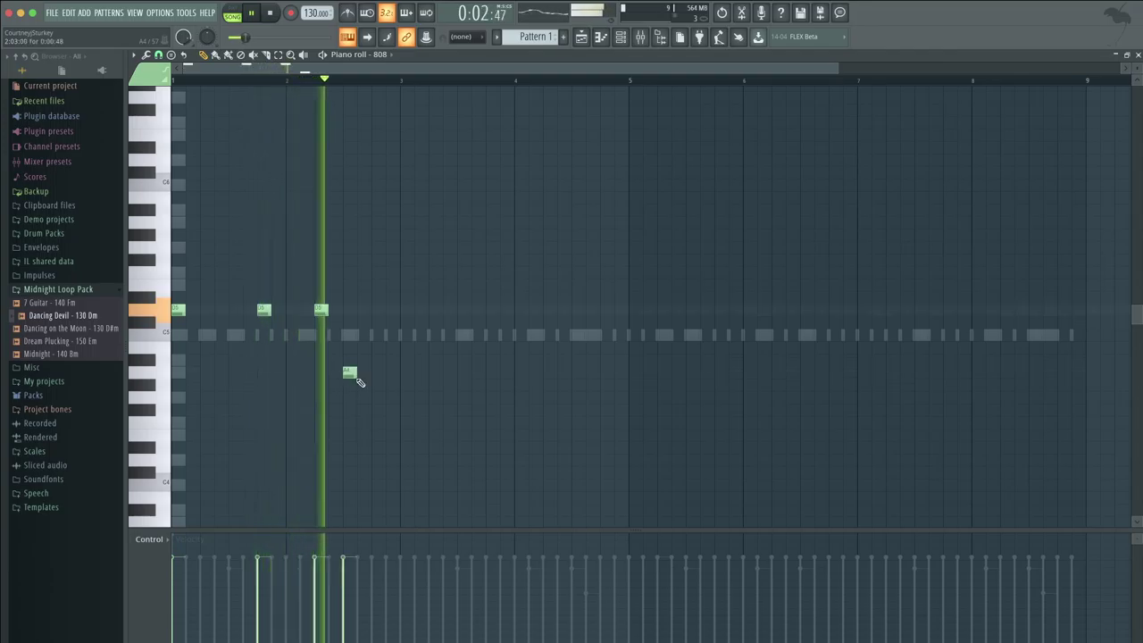
drag(360, 375, 326, 373)
click(362, 373)
click(404, 372)
key(ctrl+l)
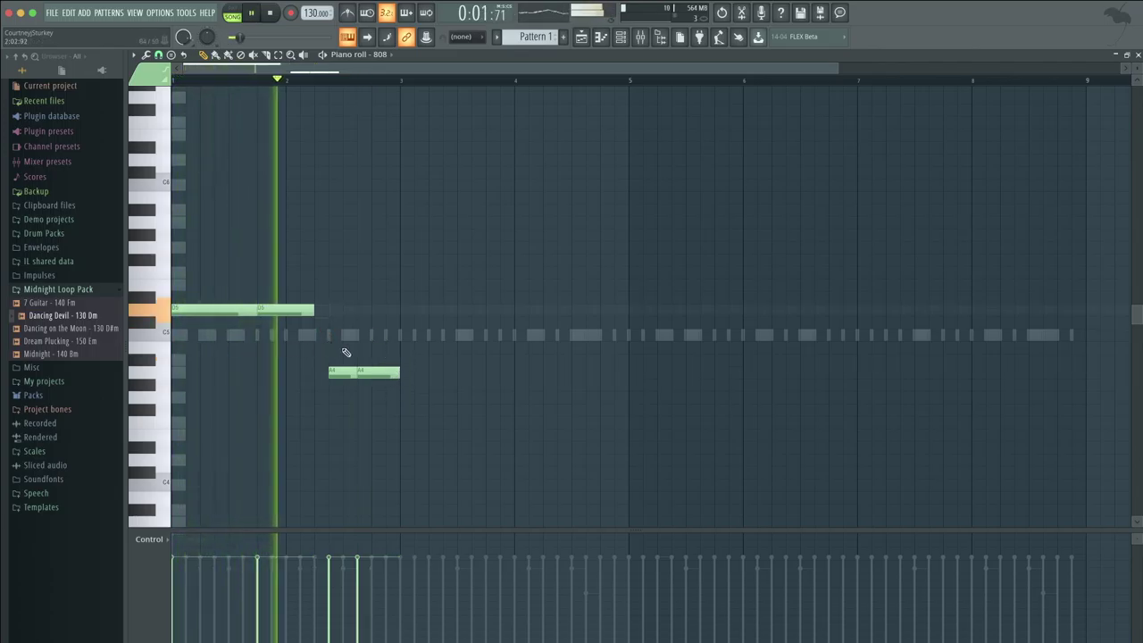
Move the second A4 note to beat 4 of bar 2, add an A4 at bar 3, and stretch the 808 notes legato.
key(space)
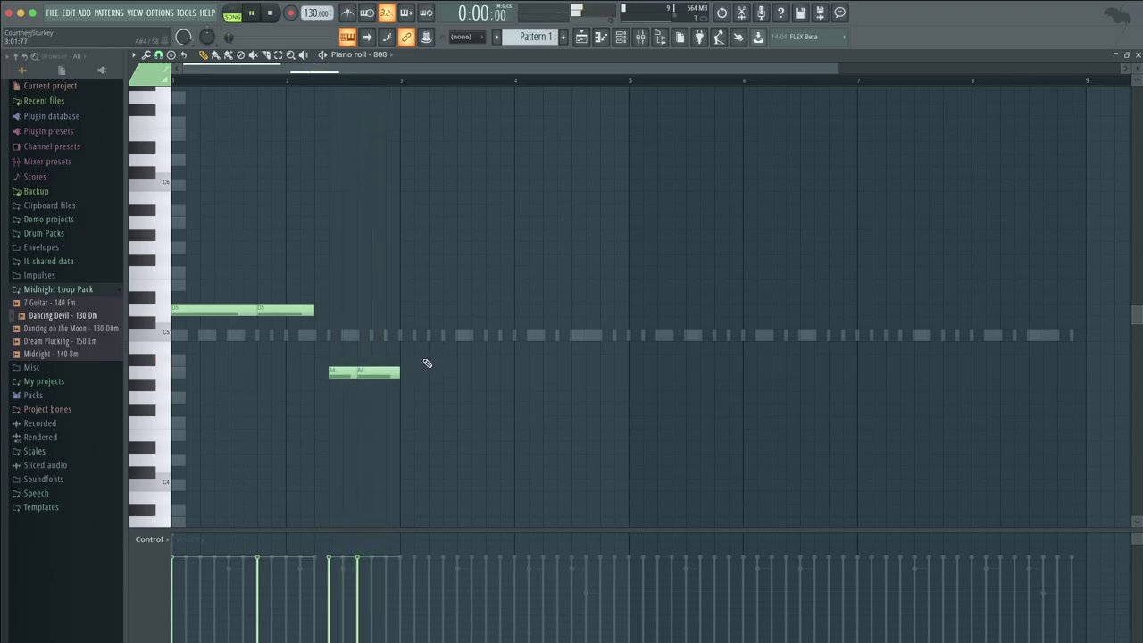
drag(397, 372, 370, 373)
drag(359, 374, 371, 375)
click(402, 376)
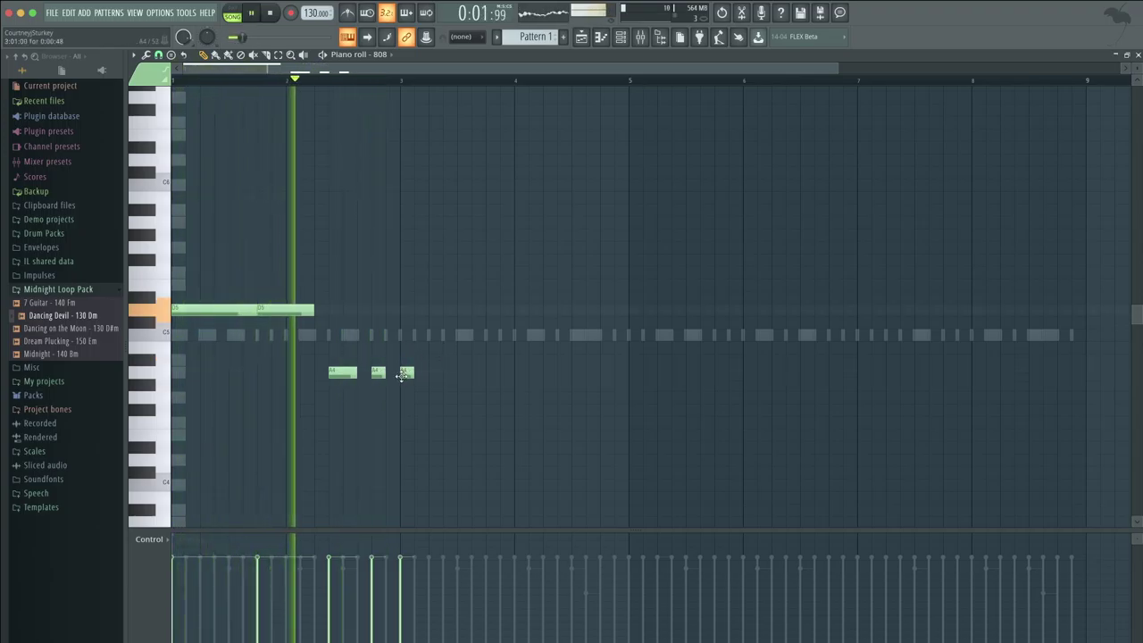
key(ctrl+l)
key(space)
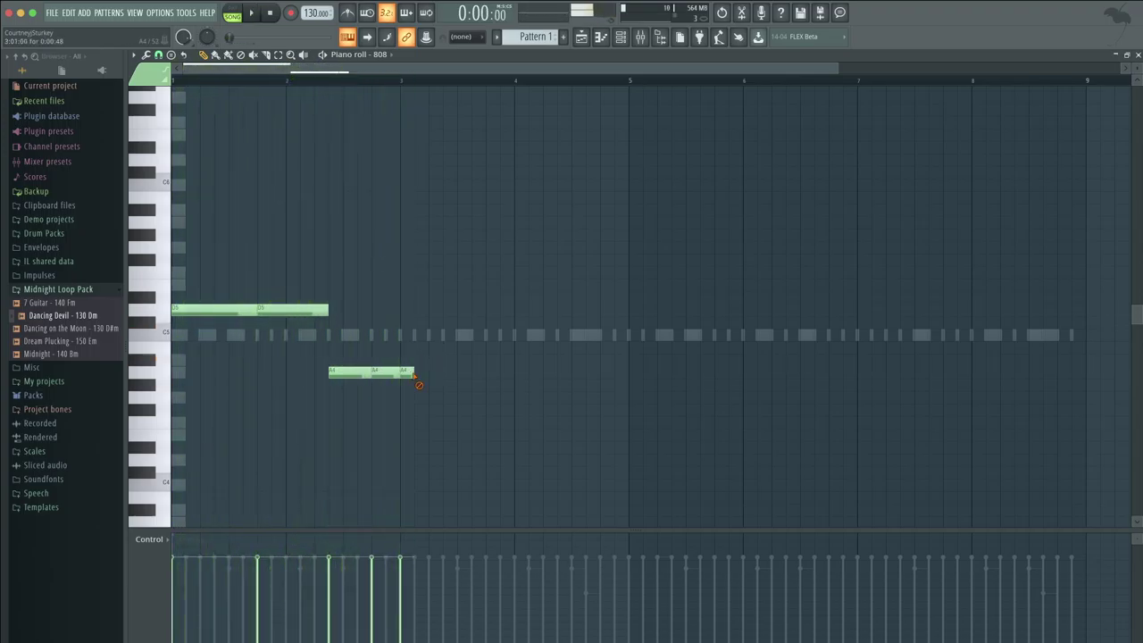
Duplicate the two-bar 808 phrase into bars 3–4 and raise the velocity of all its notes to maximum.
key(ctrl+b)
key(space)
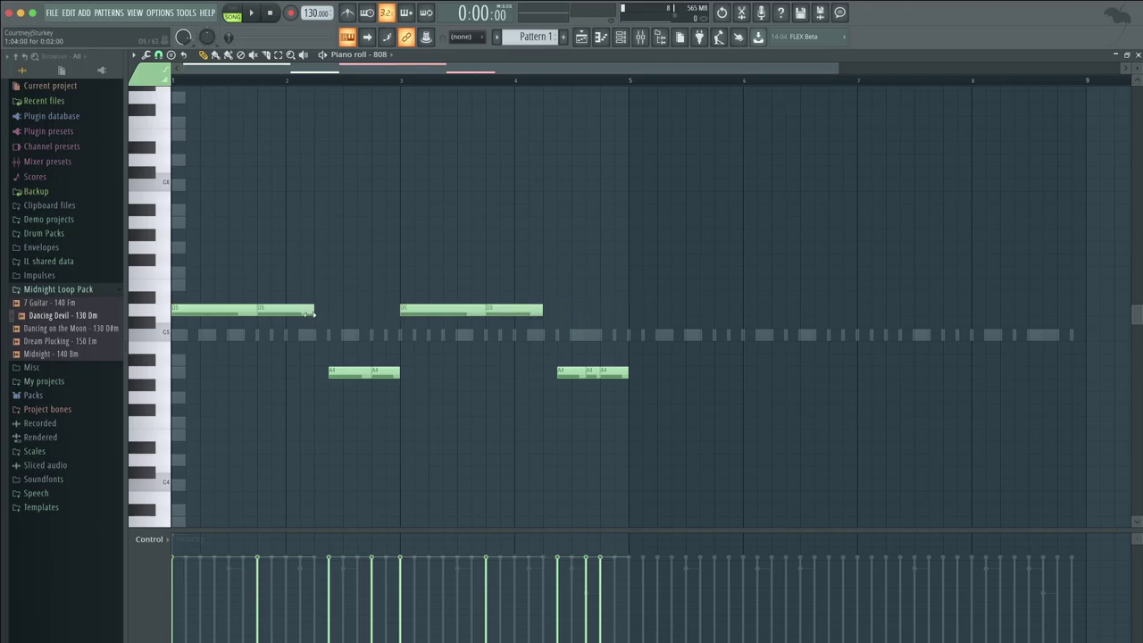
key(ctrl+a)
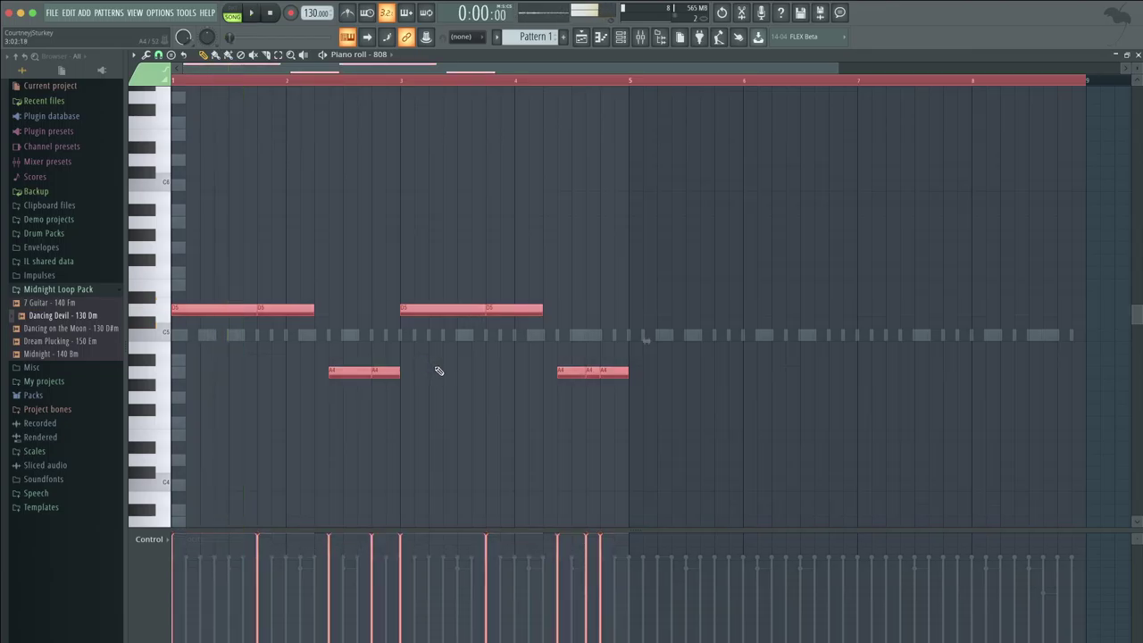
key(ctrl+d)
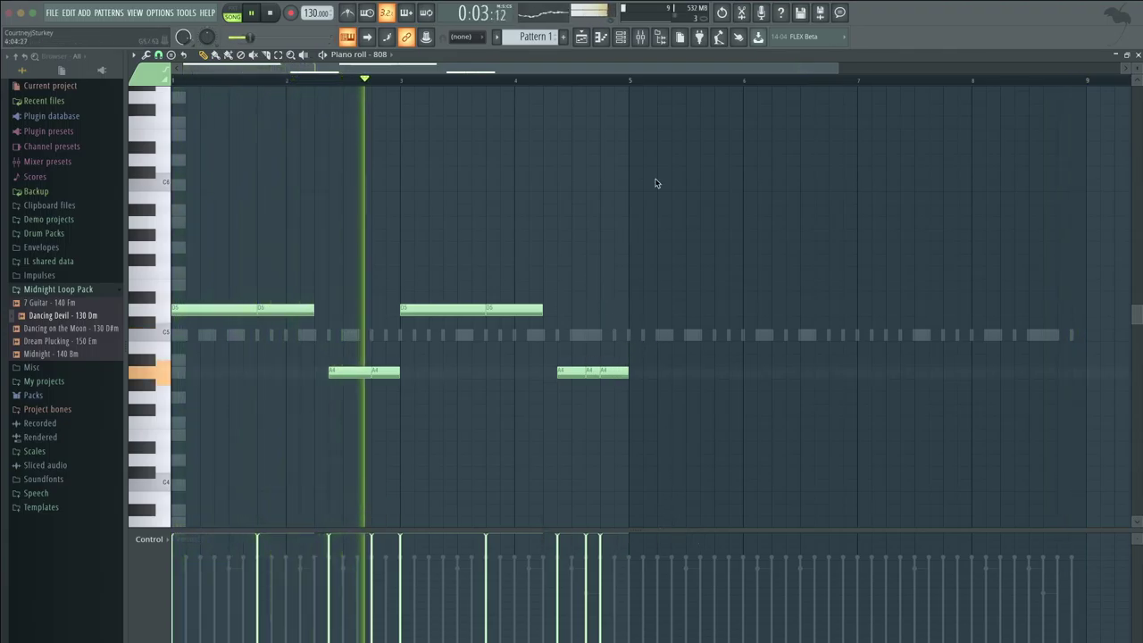
Duplicate the four-bar 808 part into bars 5–8 and add an extra D5 note in bar 7.
key(ctrl+b)
ctrl+click(639, 252)
scroll(635, 262, down, 2)
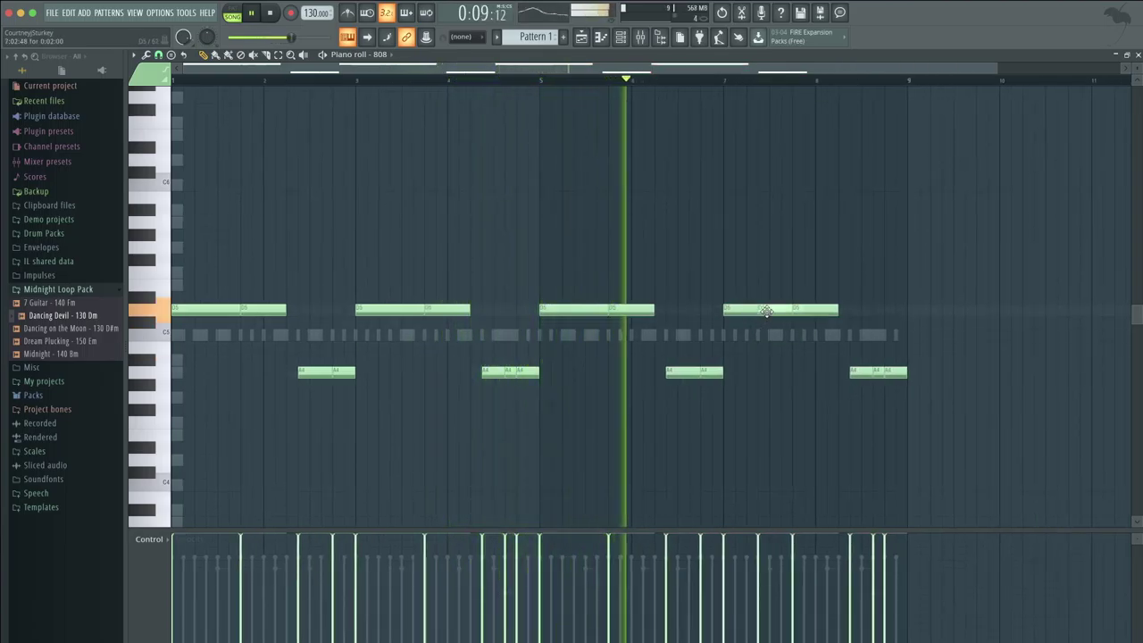
Raise the middle D5 note of the 808 part in bar 7 to E5 and shorten the D5 after it.
drag(857, 291, 751, 328)
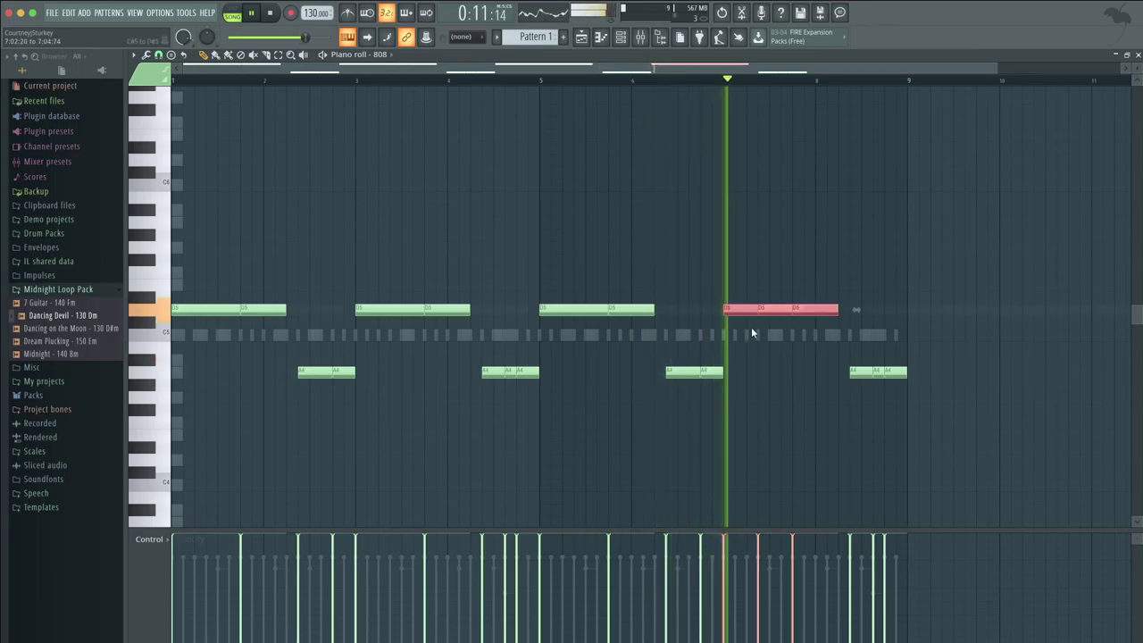
key(ctrl+l)
ctrl+click(794, 341)
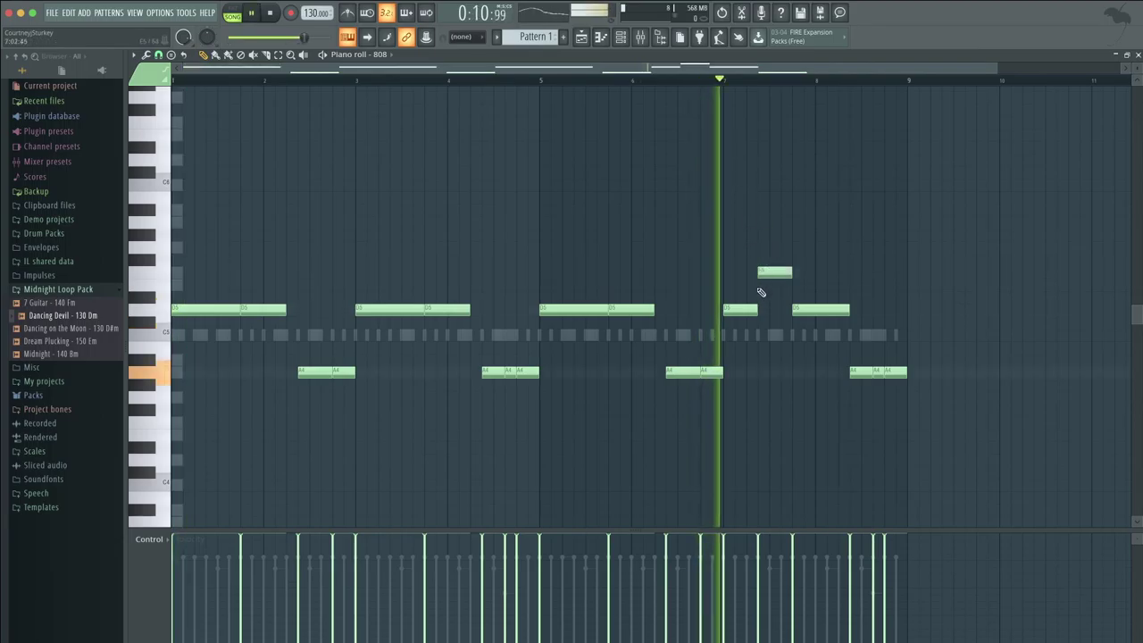
key(space)
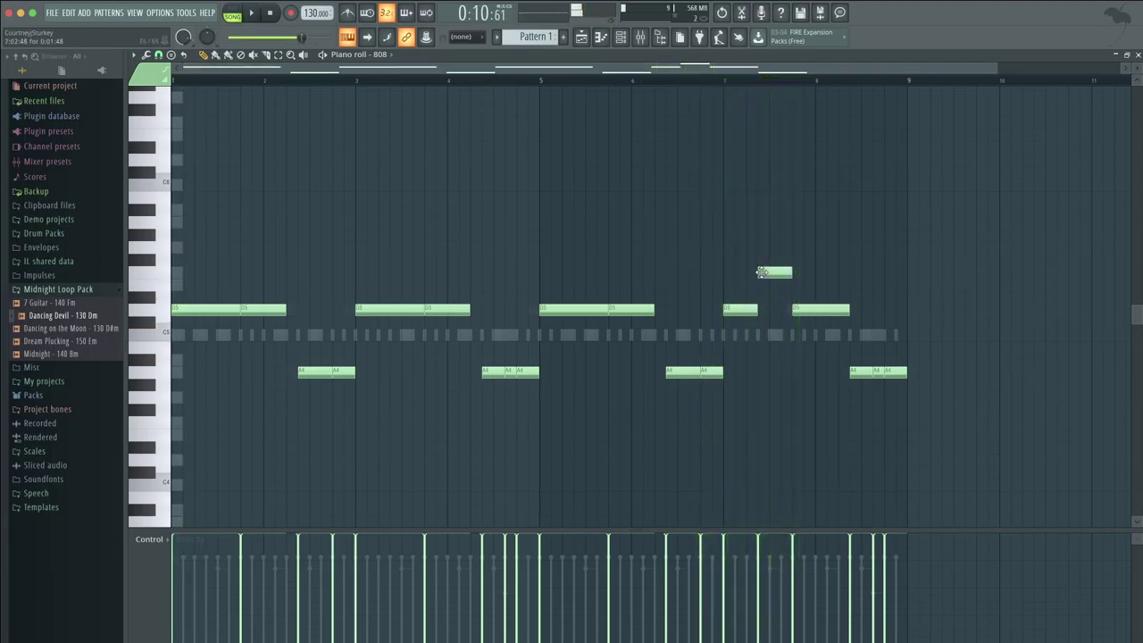
mouse_move(848, 310)
mouse_down()
mouse_move(844, 332)
mouse_move(837, 326)
mouse_up()
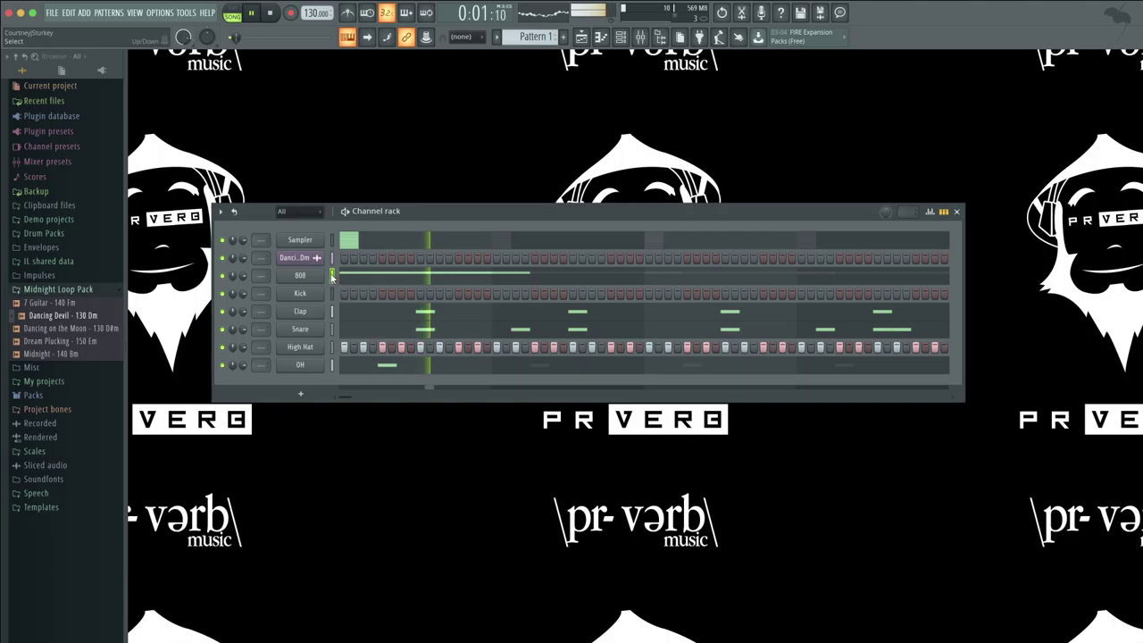
Copy the 808 part into the Kick channel, flattening it to single-step hits all on A#4.
key(ctrl+v)
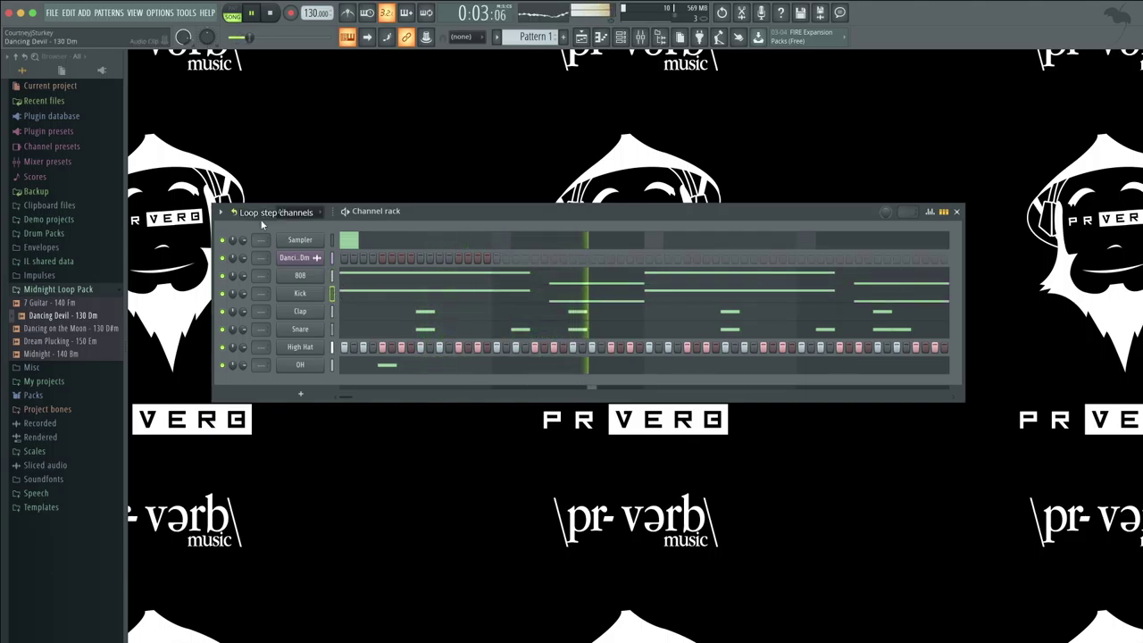
click(379, 298)
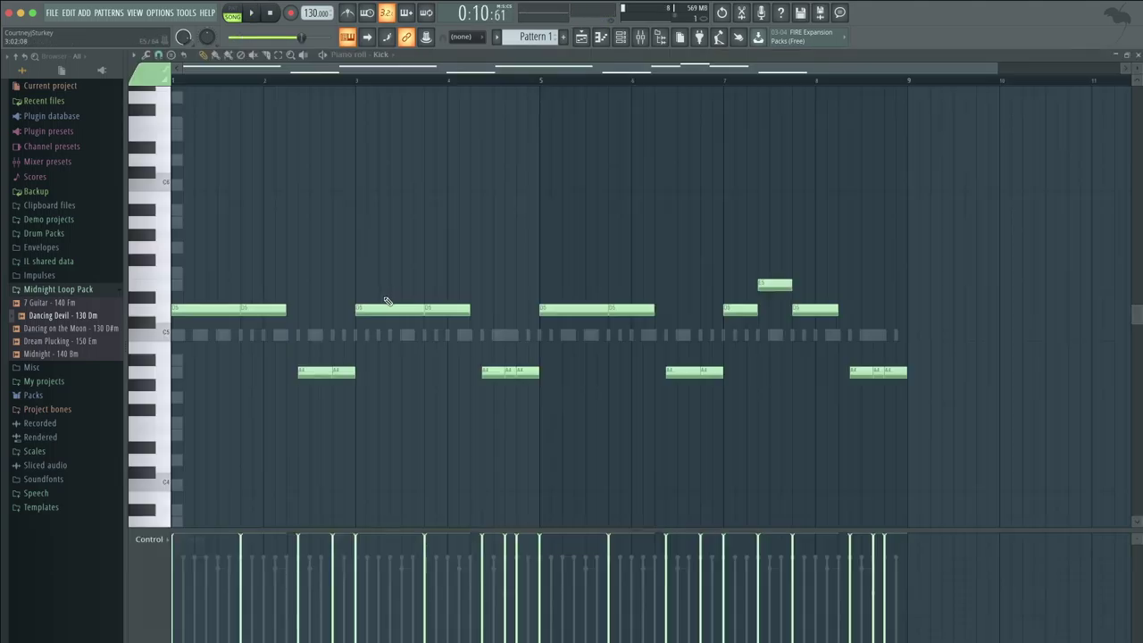
key(alt+l)
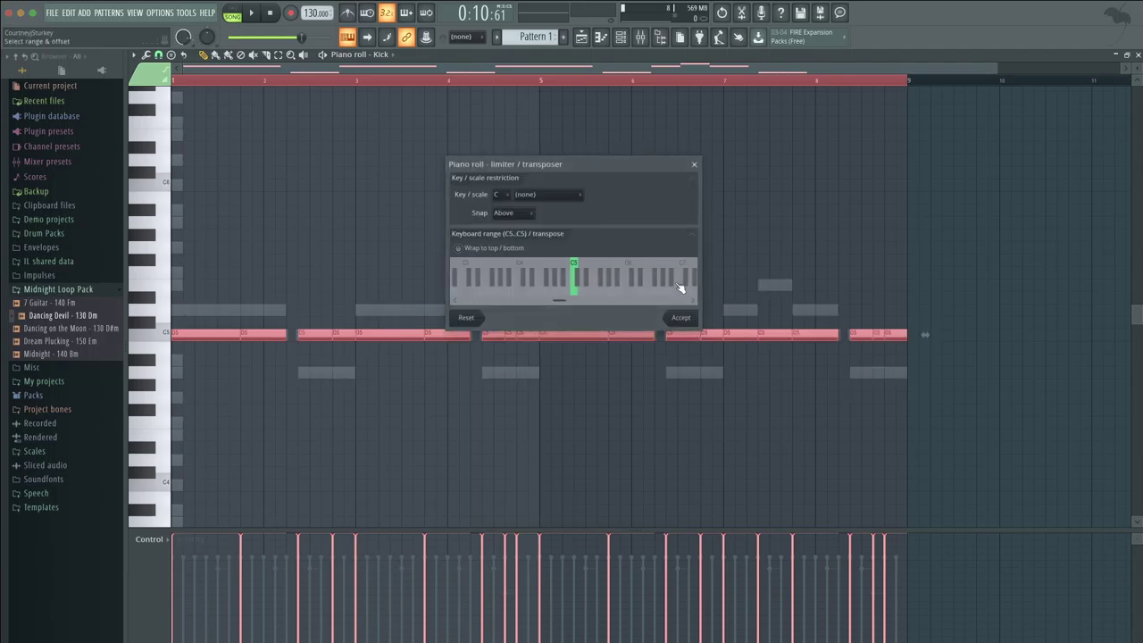
click(681, 318)
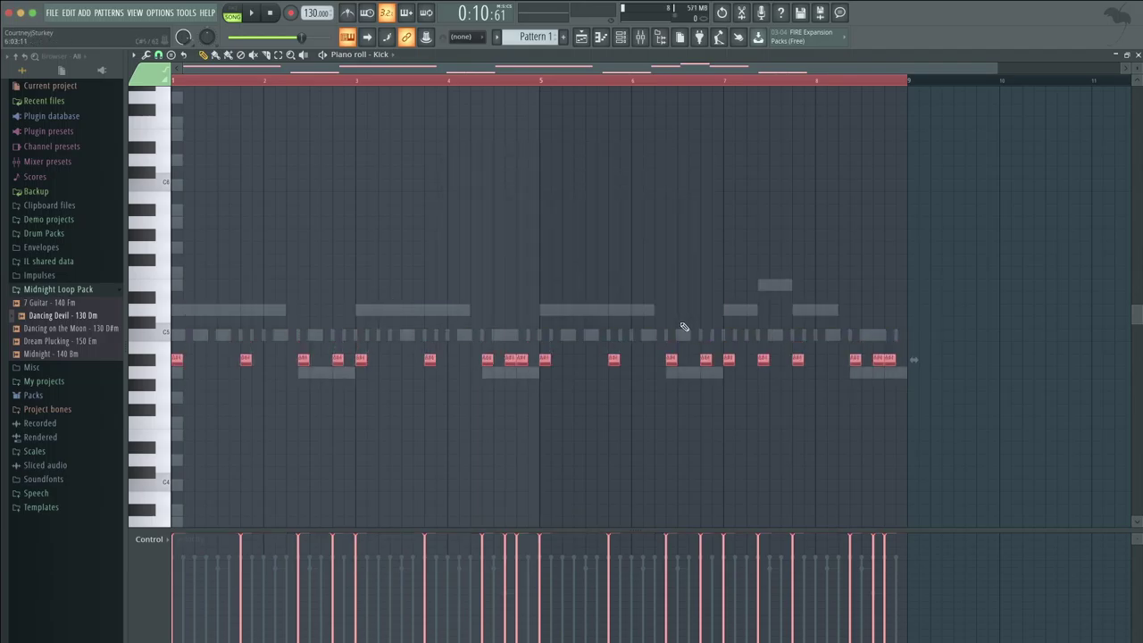
key(space)
ctrl+click(560, 79)
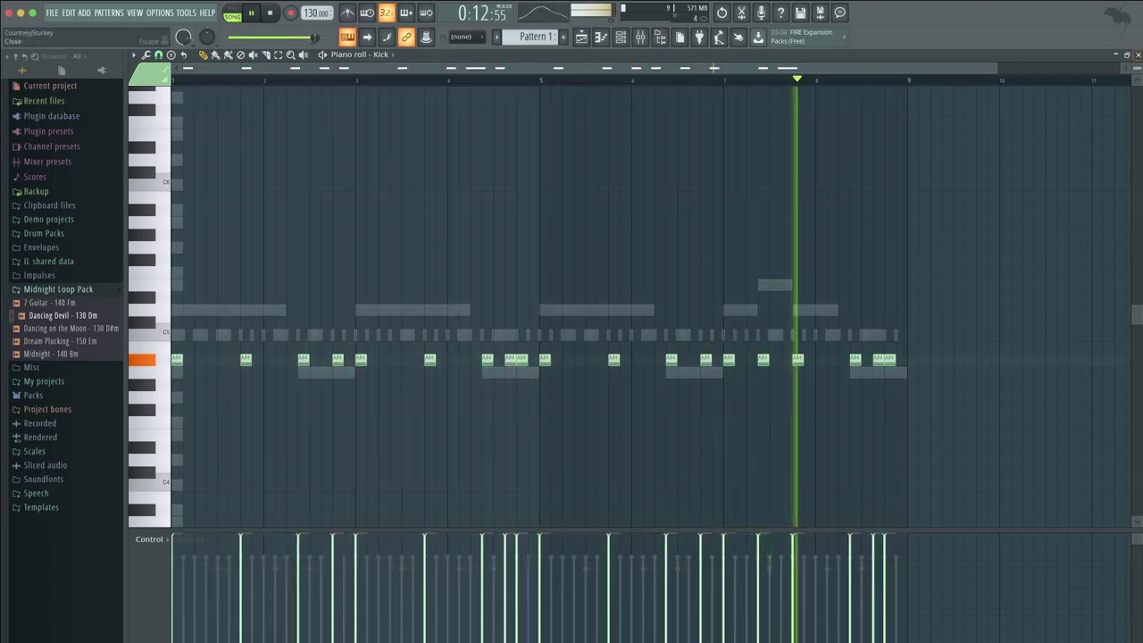
click(1137, 55)
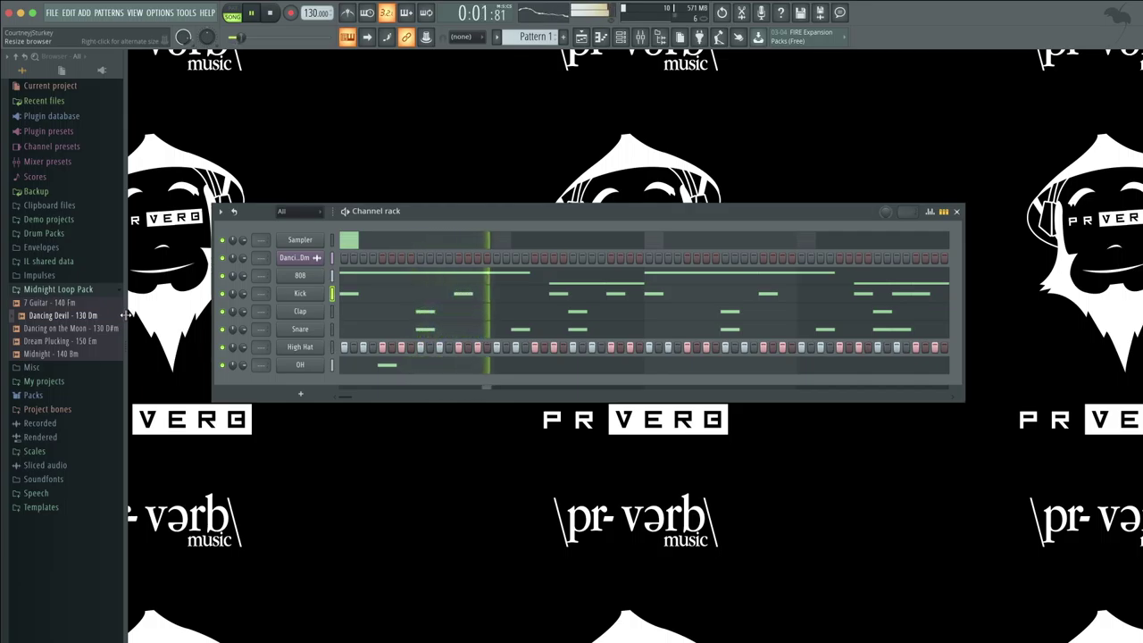
Clear the 808 and Kick parts and replace the loop with Midnight - 140 Bm.
key(super+x)
click(332, 293)
key(super+x)
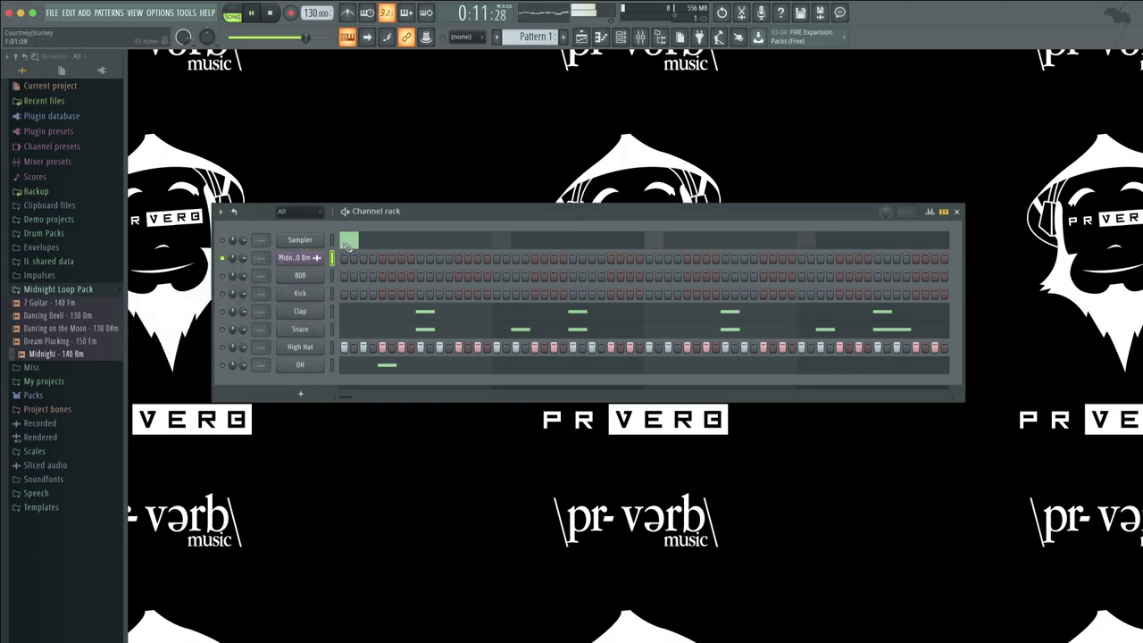
Transpose all scale guide notes in the Sampler channel down three semitones to B minor.
click(347, 243)
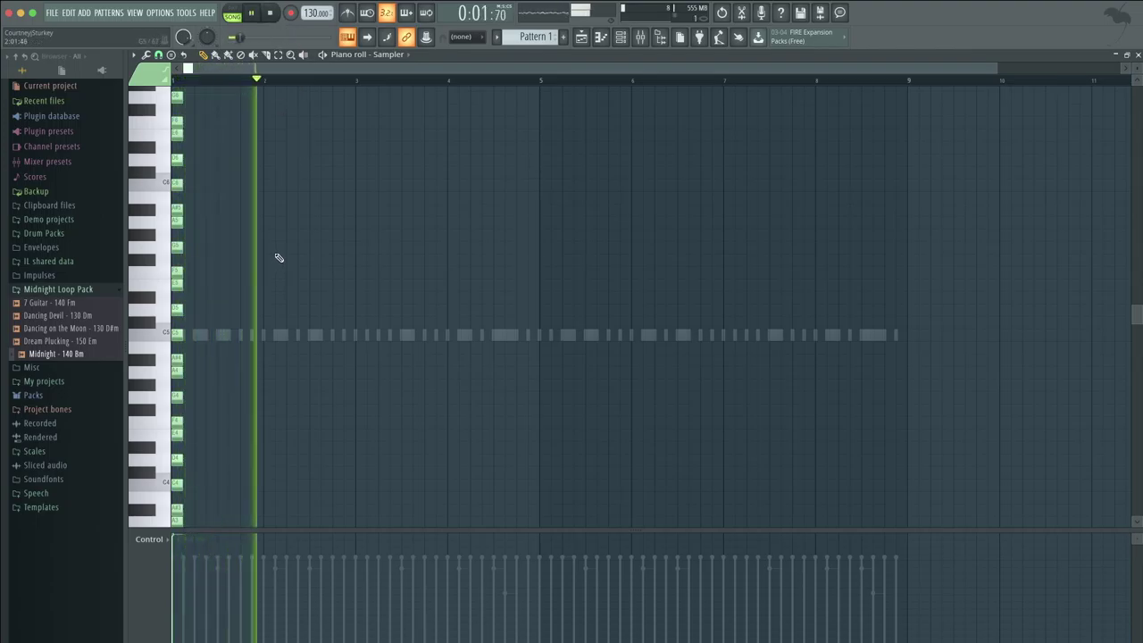
scroll(237, 166, down, 4)
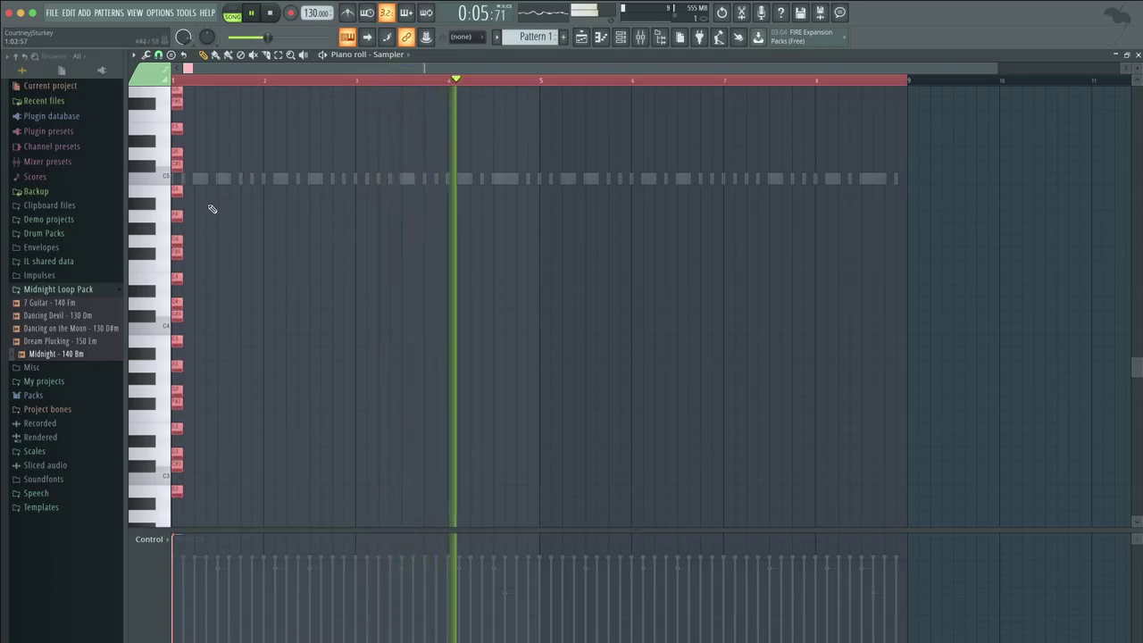
right_click(454, 80)
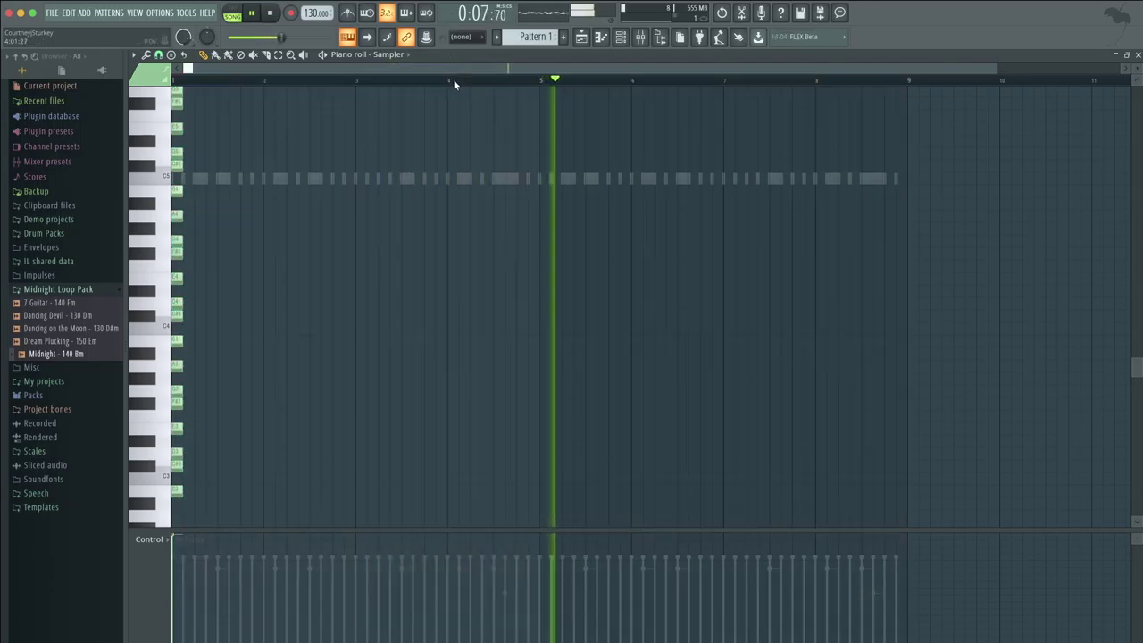
click(1137, 54)
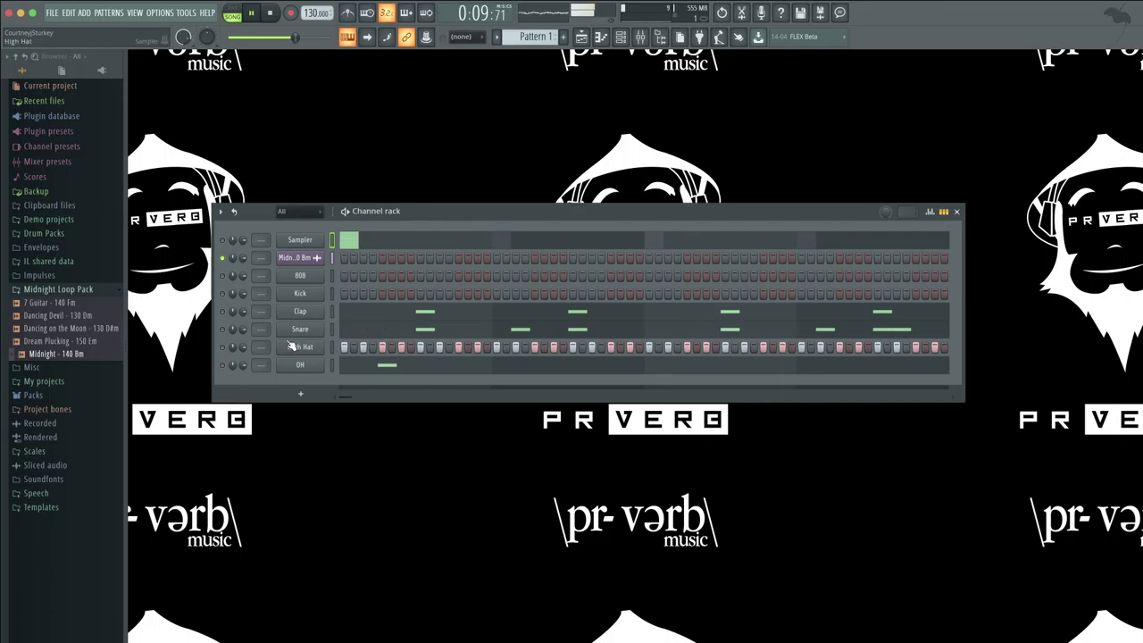
Replace the OH hits in bars 1 and 5 with a C5 hit on beat 2 of bar 3.
click(387, 367)
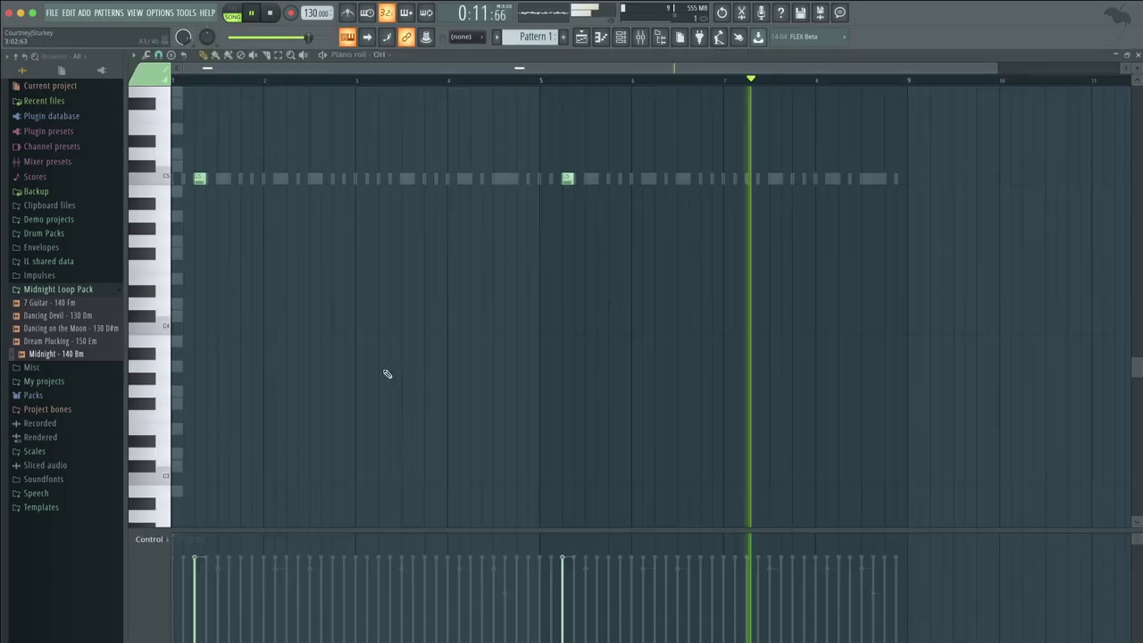
key(space)
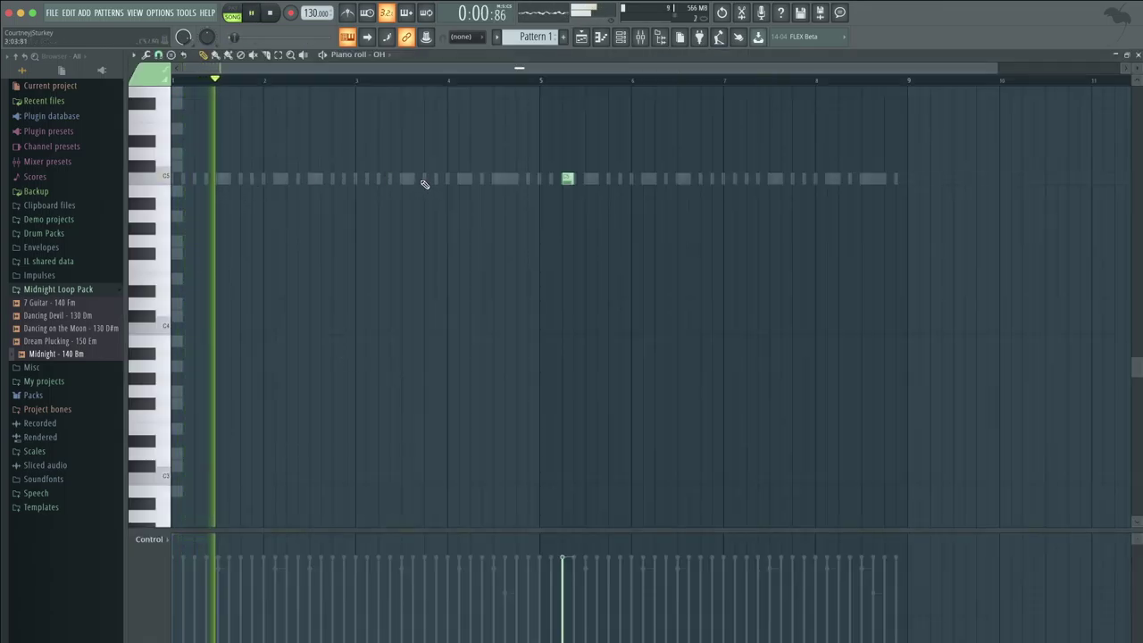
click(385, 179)
key(super+z)
right_click(567, 180)
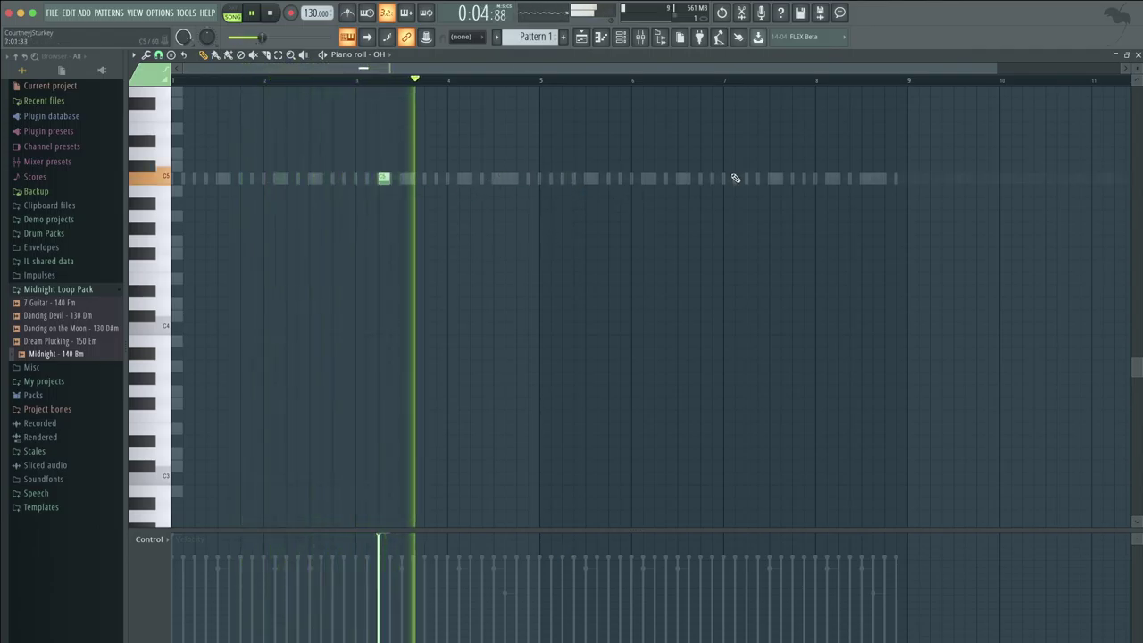
Lower the velocity of the OH hit slightly and add a matching C5 hit on beat 2 of bar 7.
key(ctrl+a)
click(637, 193)
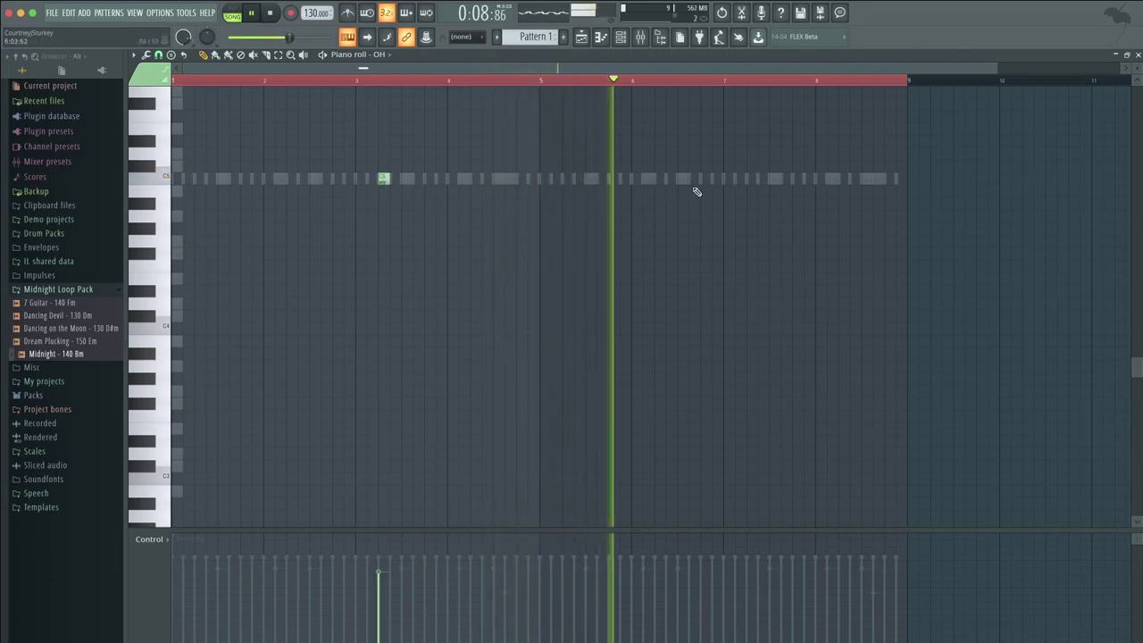
click(752, 179)
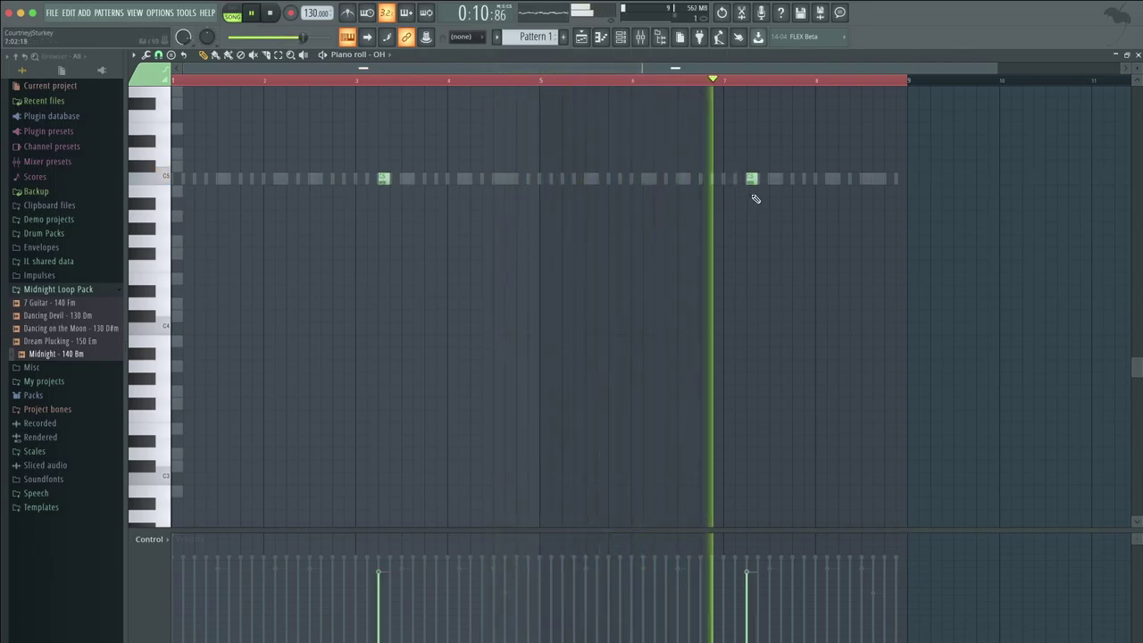
right_click(798, 83)
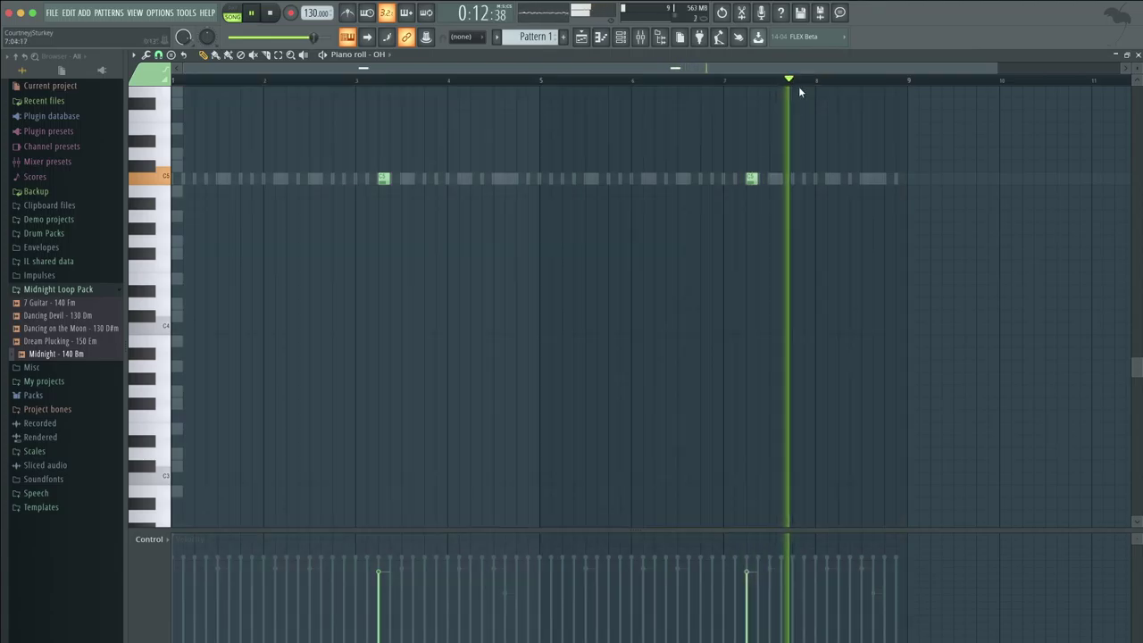
click(1137, 54)
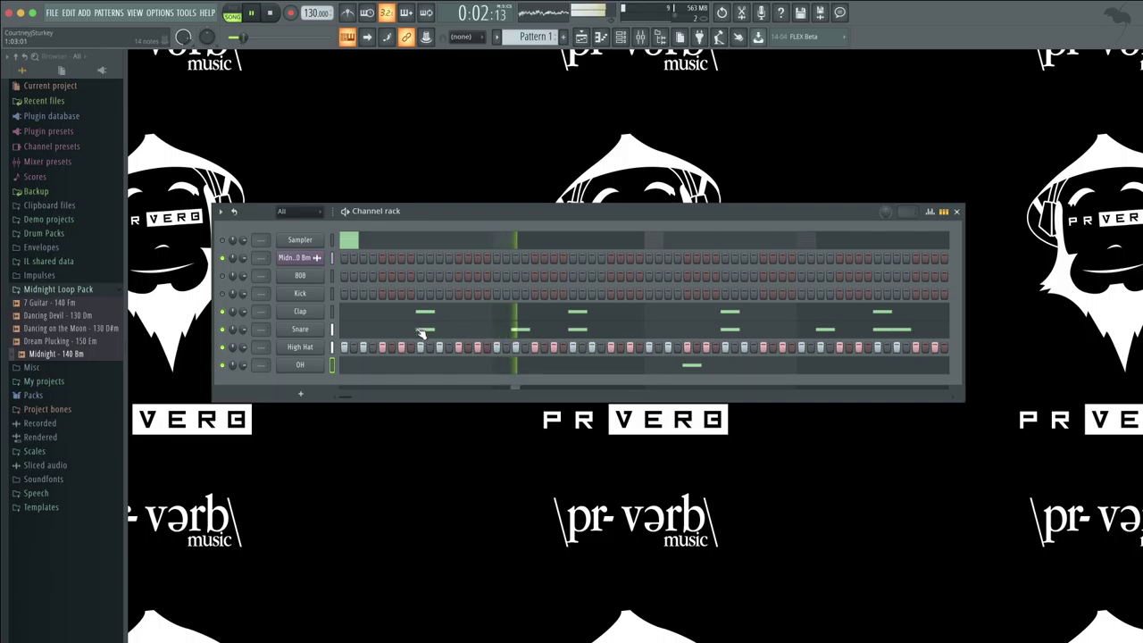
Unmute the 808 channel and start its new part with a note at the beginning of bar 1.
right_click(300, 278)
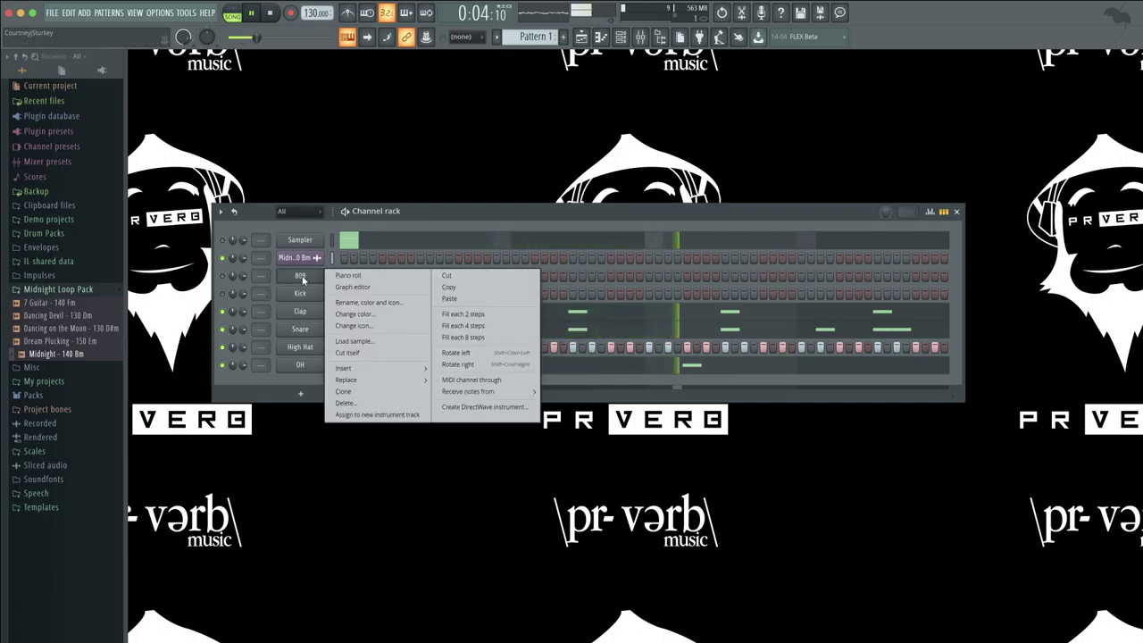
click(222, 279)
right_click(277, 276)
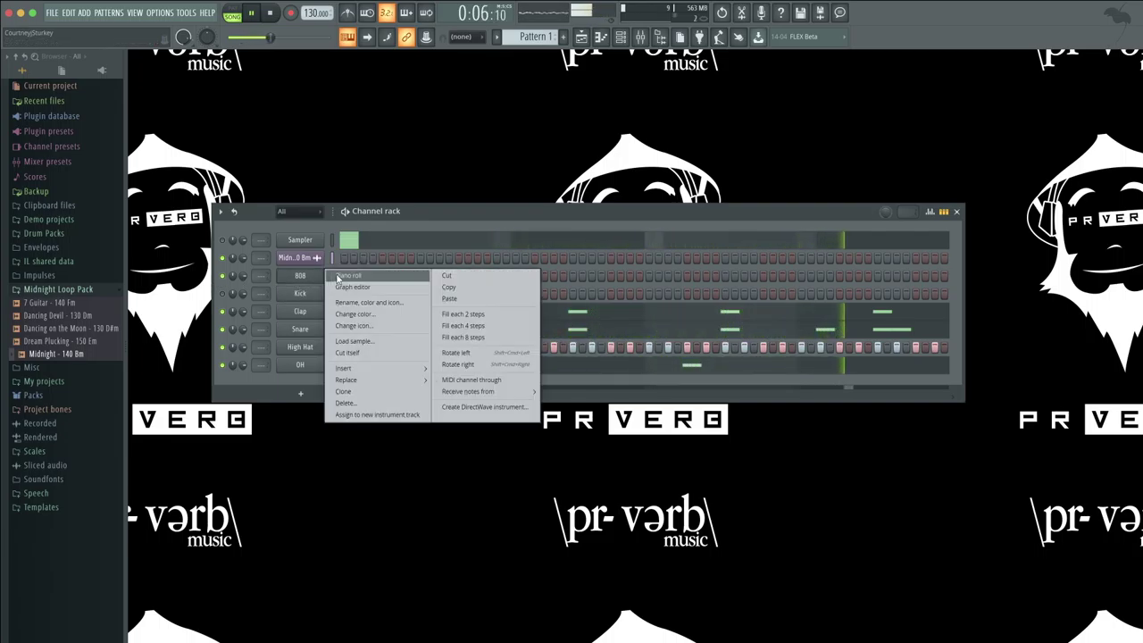
click(295, 271)
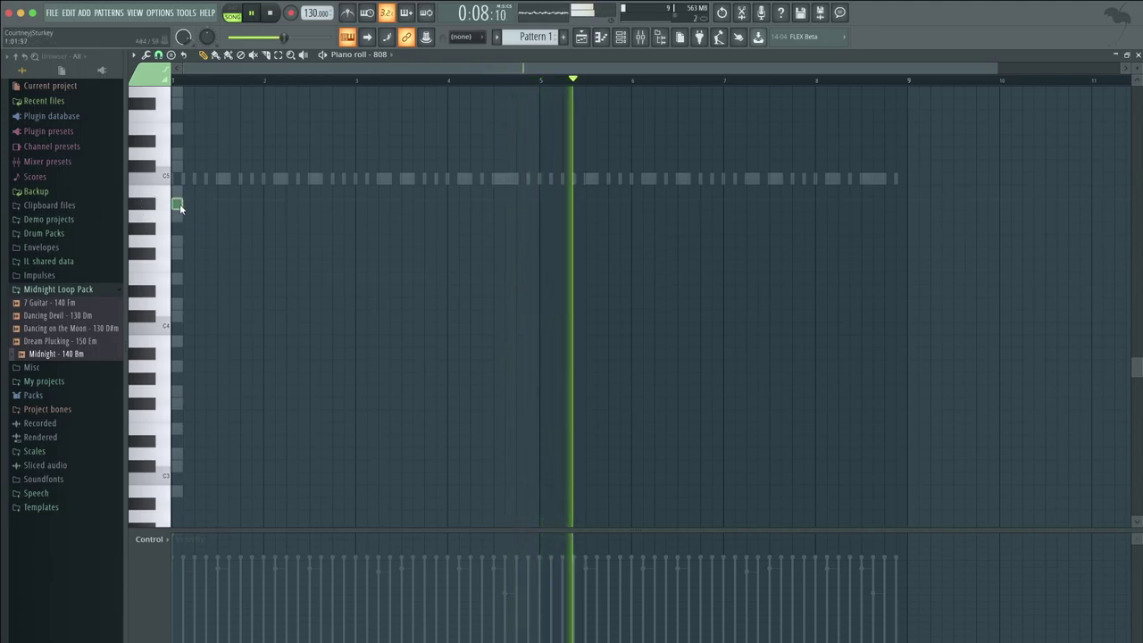
Transpose the High Hat, Clap and Snare notes down one semitone to B4.
right_click(183, 177)
right_click(183, 177)
key(shift+Down)
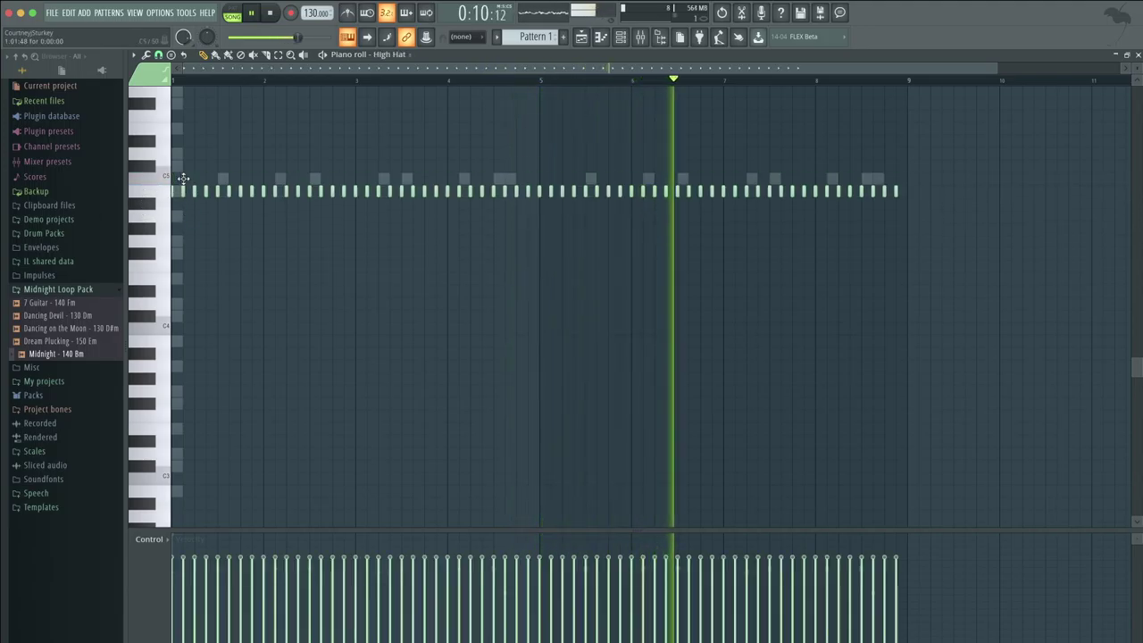
double_click(222, 179)
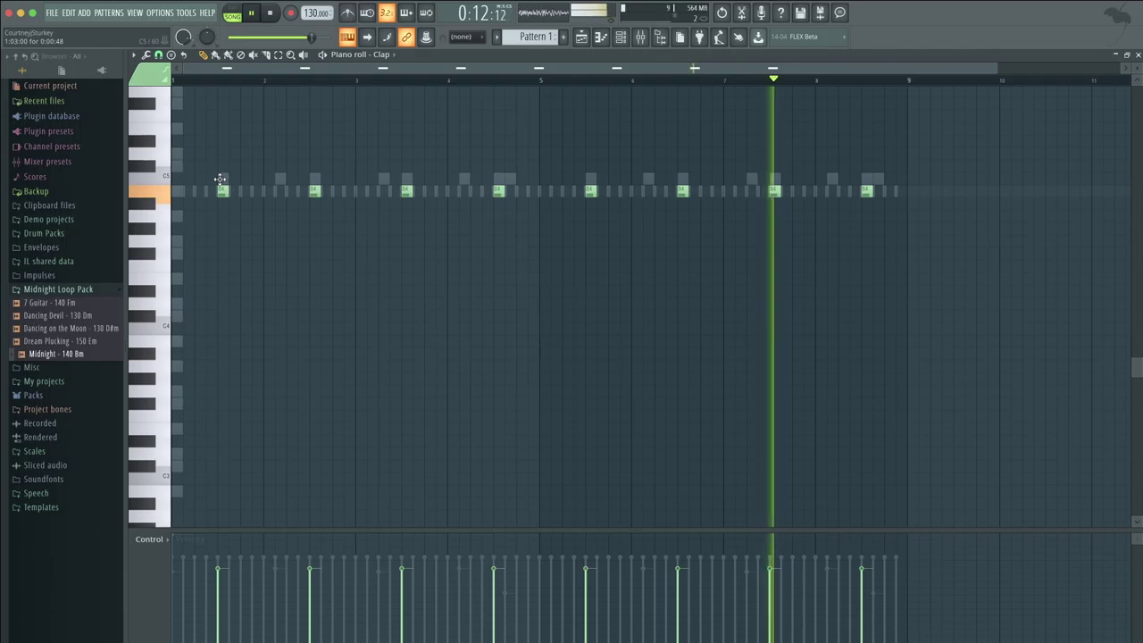
key(shift+Down)
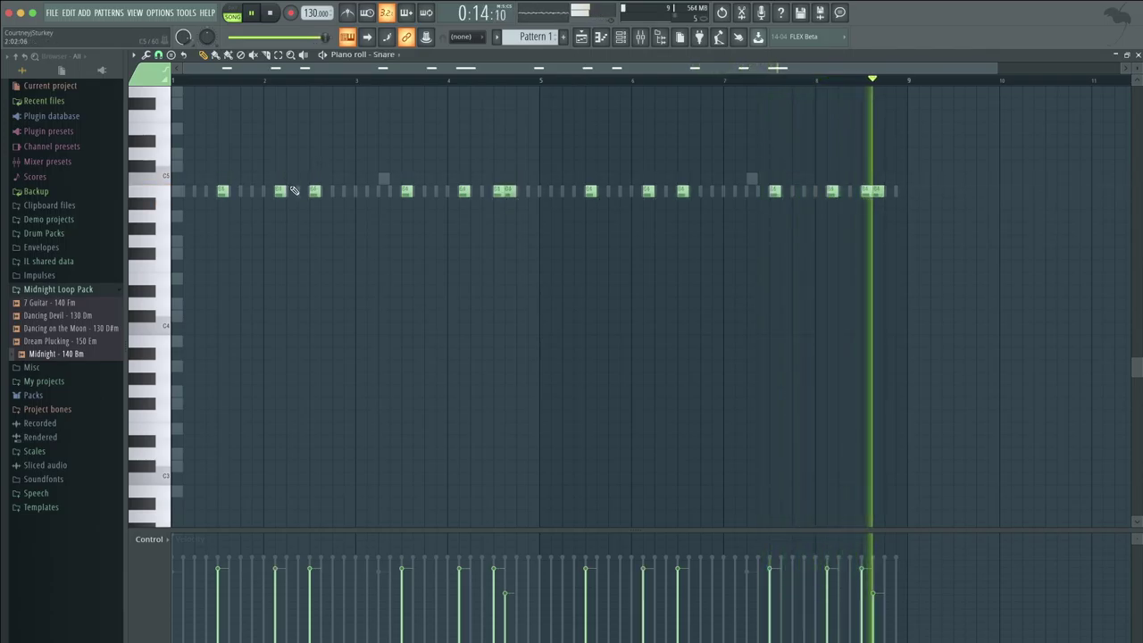
Transpose all High Hat notes back up to C5.
right_click(298, 193)
right_click(297, 193)
key(shift+Up)
key(shift+Up)
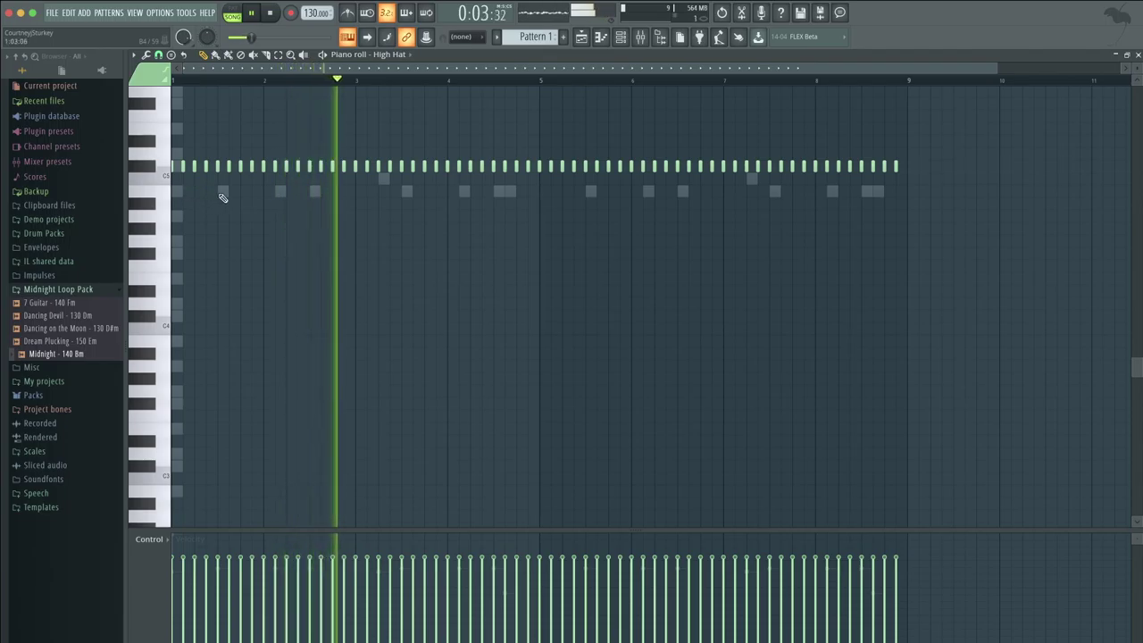
key(shift+Down)
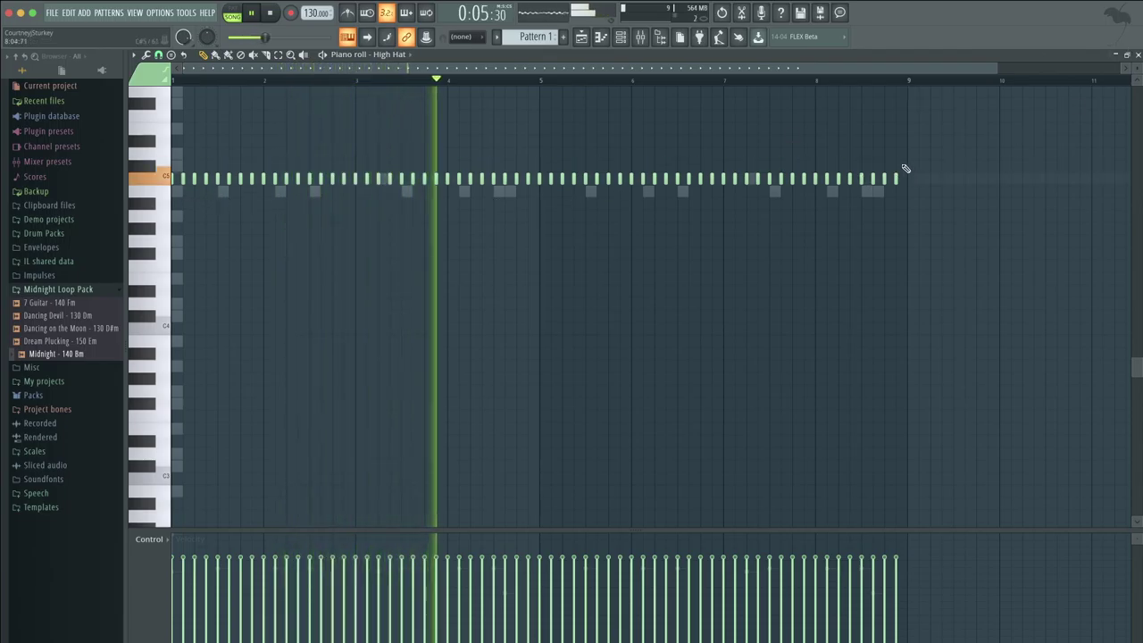
Transpose both OH notes down one semitone to B4 and return to the channel rack.
right_click(754, 180)
right_click(754, 180)
key(shift+Down)
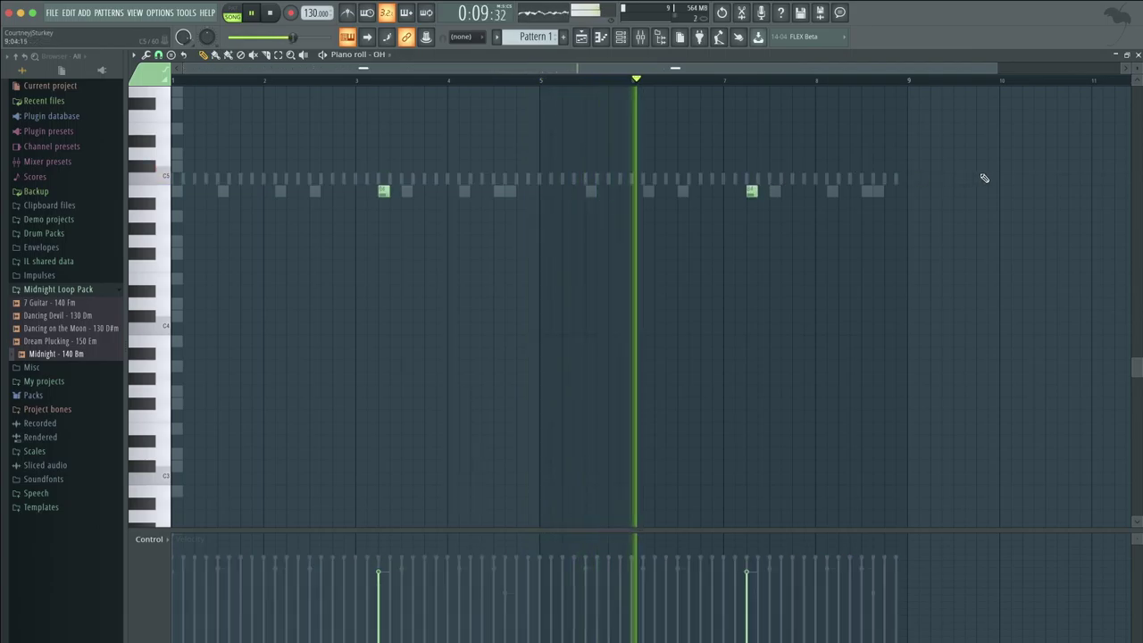
key(F7)
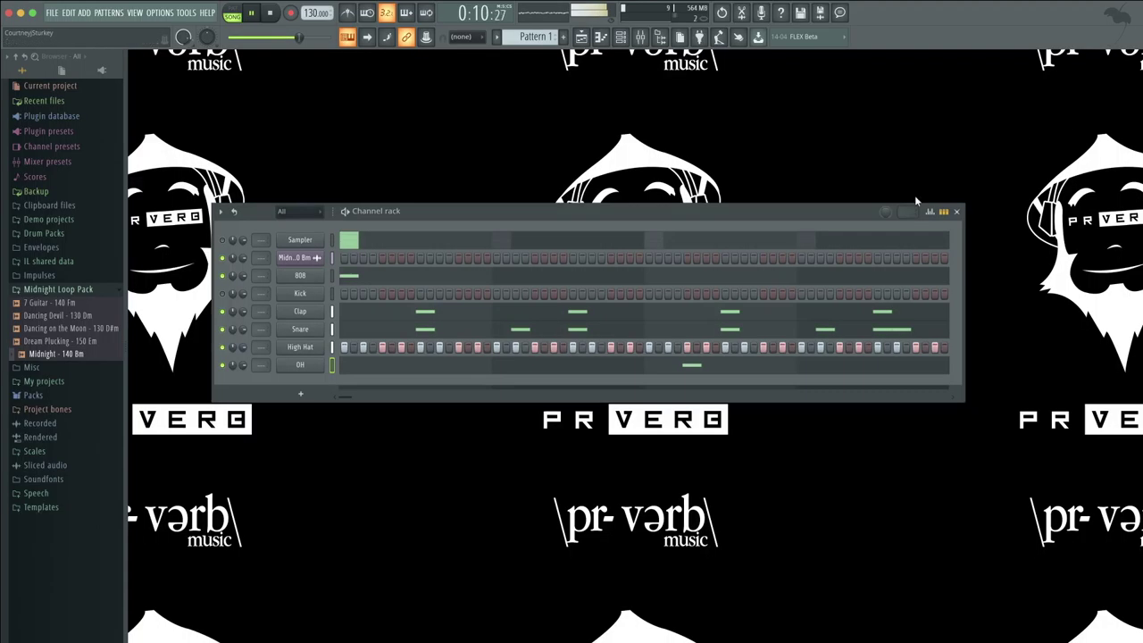
Add a B4 note on beat 3 of bar 1 in the 808 part and raise the note velocities to maximum.
click(364, 273)
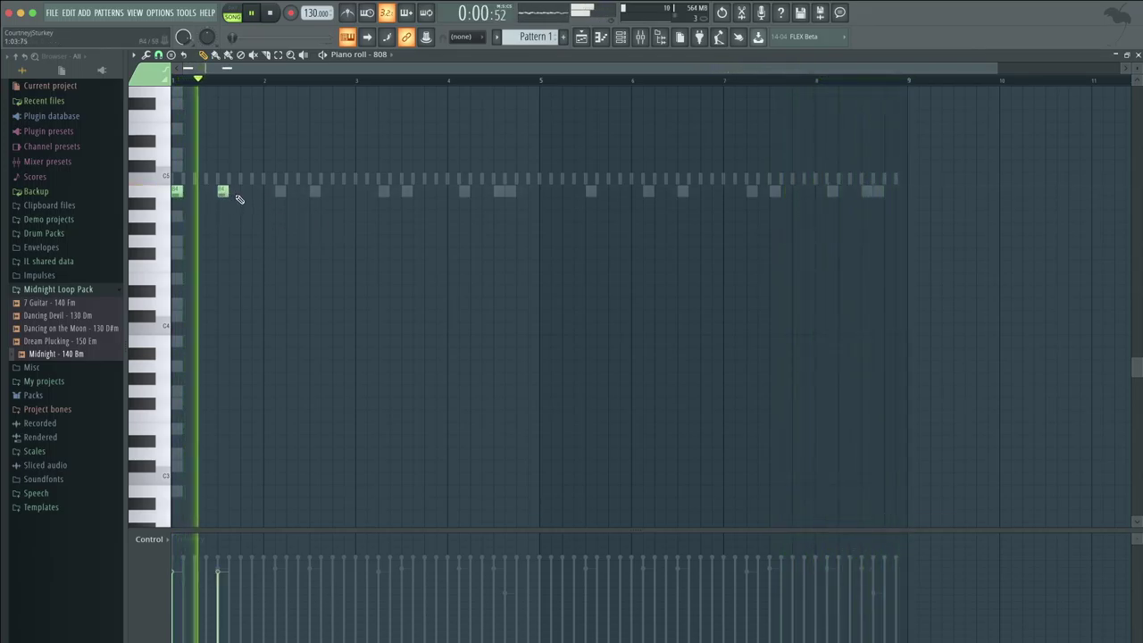
key(ctrl+a)
key(ctrl+d)
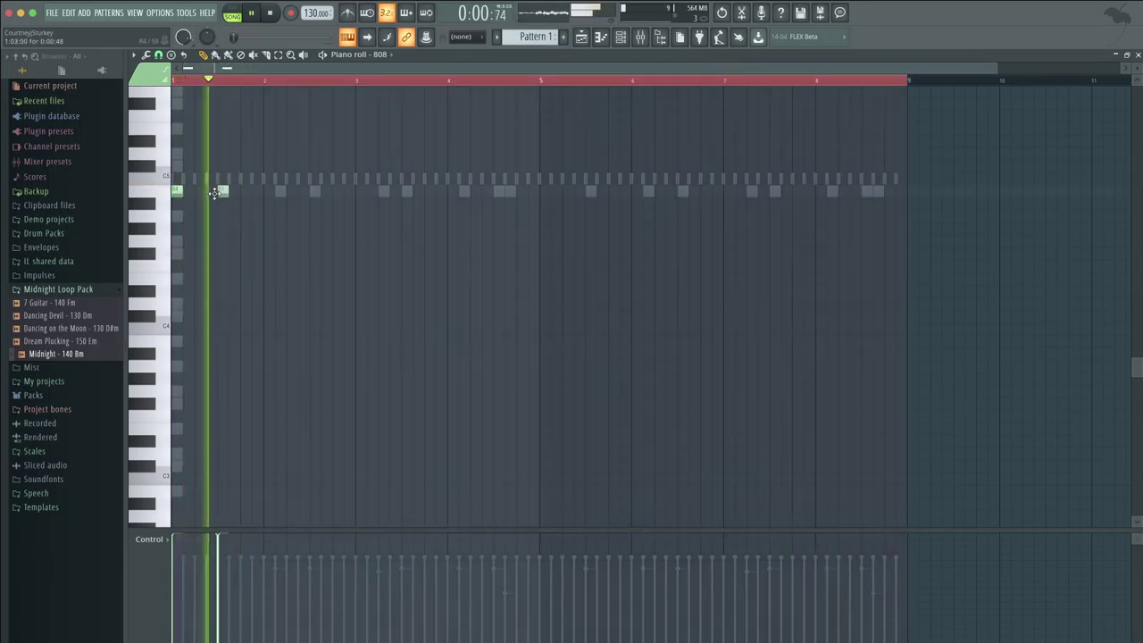
Move the second 808 note half a beat earlier and add another B4 on beat 4 of bar 1.
drag(222, 192, 199, 194)
key(space)
click(243, 192)
key(space)
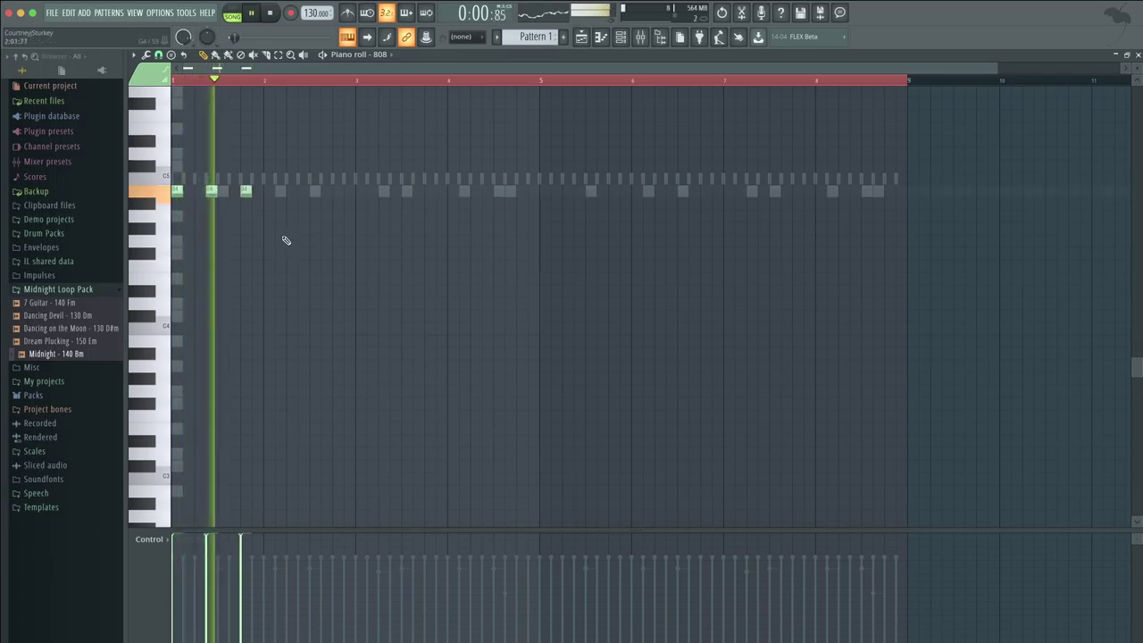
Continue the 808 melody with B4 and A4 notes in bar 2 and an F#4 note at the start of bar 3.
key(space)
click(286, 192)
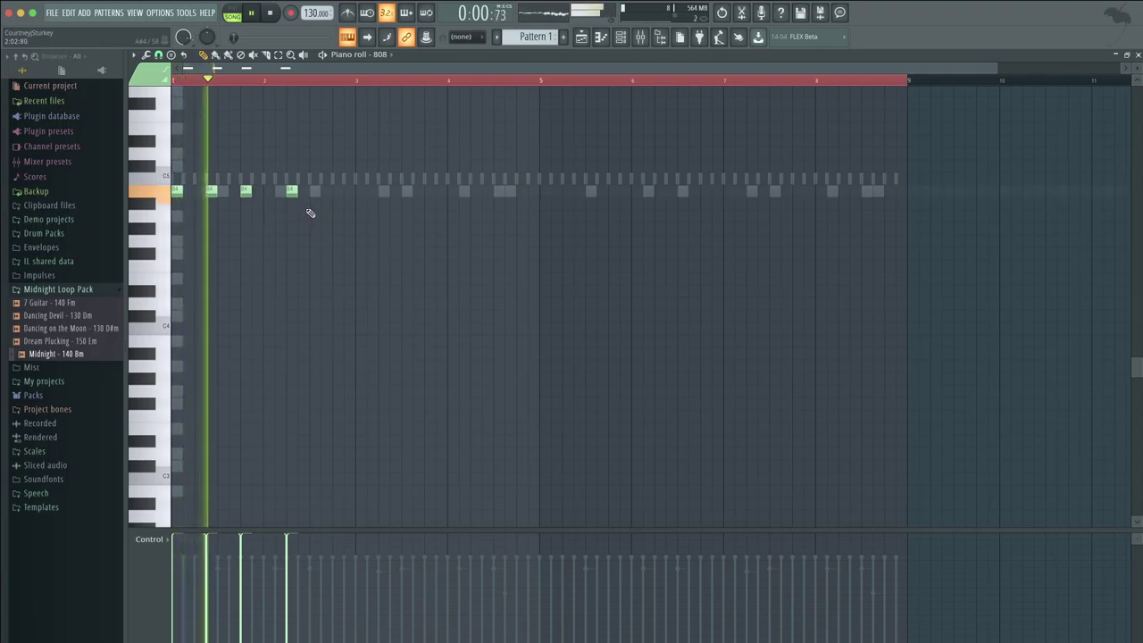
click(337, 205)
drag(337, 206, 337, 215)
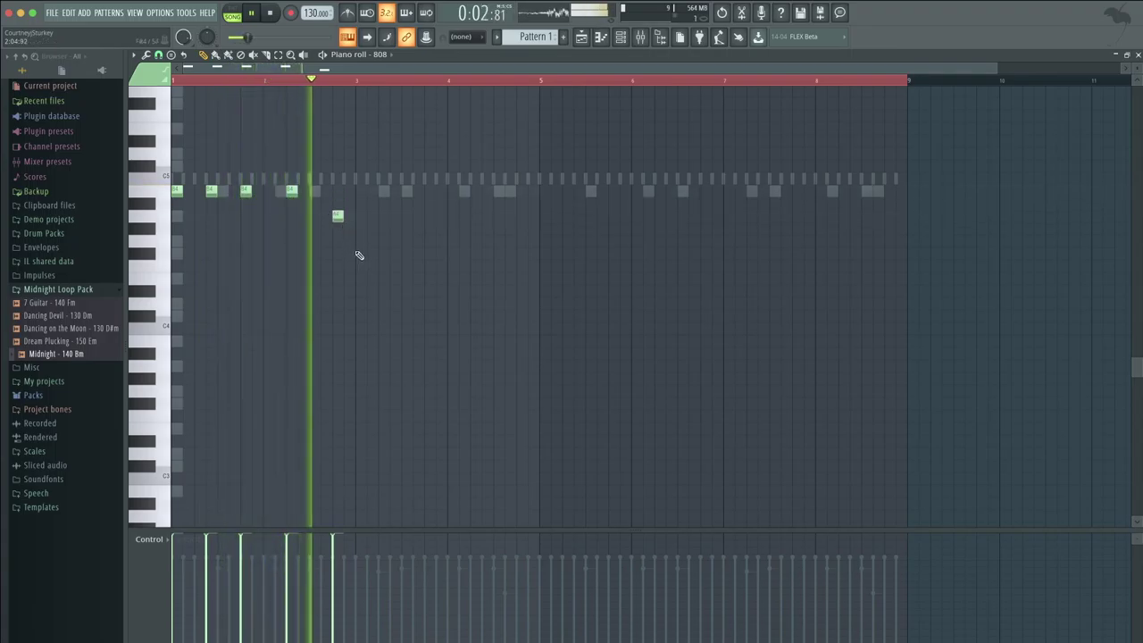
click(359, 253)
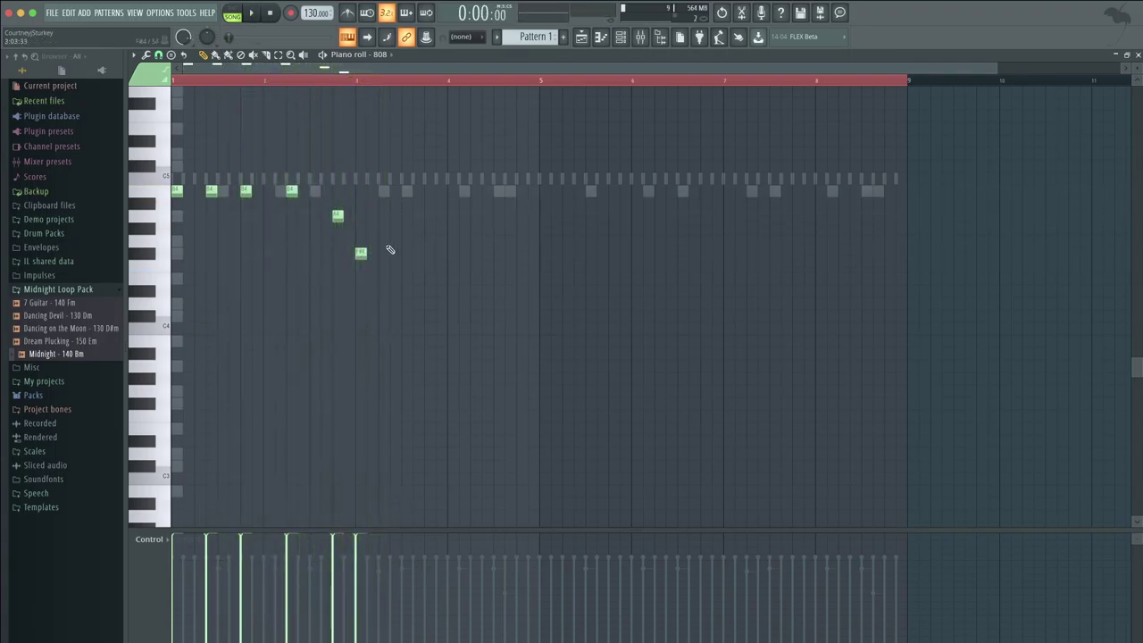
Copy the two-bar 808 rhythm into bars 3 and 4 with the repeated notes on F#4 and the final note on G4.
drag(371, 175, 165, 202)
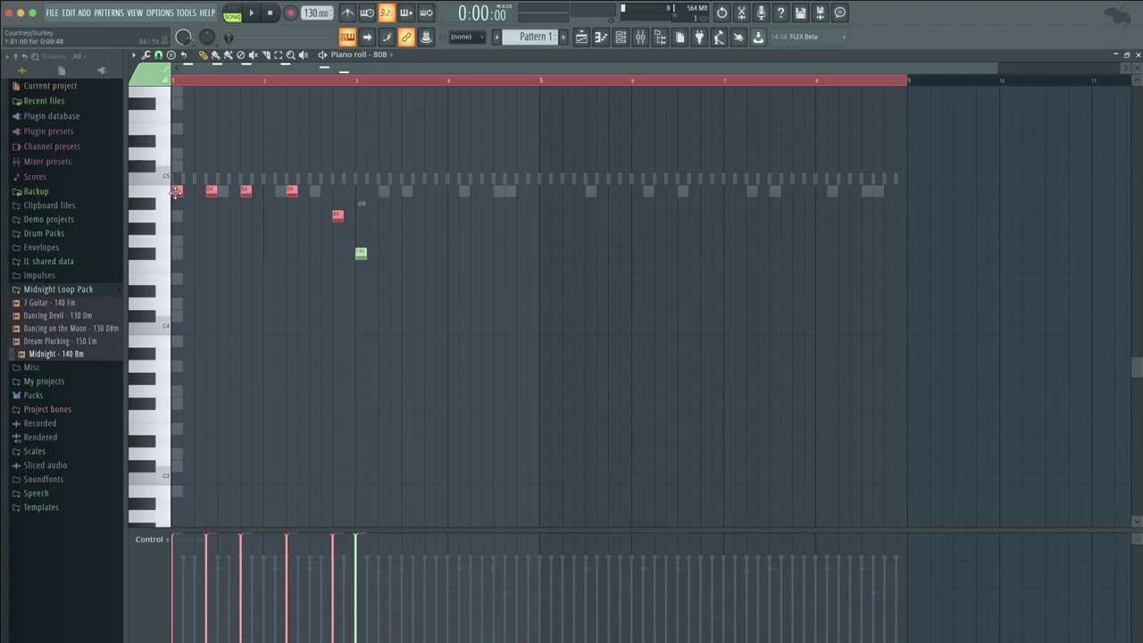
key(shift+Up)
key(shift+Up)
key(shift+Up)
key(shift+Up)
key(shift+Down)
key(space)
super+click(537, 251)
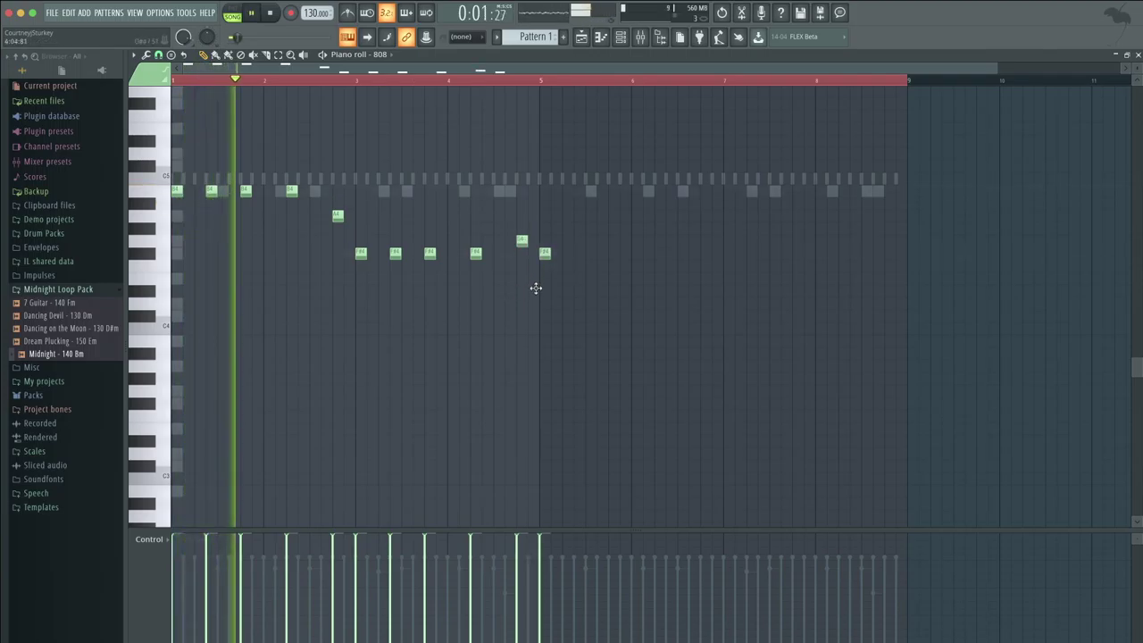
Stretch the 808 notes until each meets the next, and duplicate the four-bar phrase into bars 5 to 8.
key(ctrl+l)
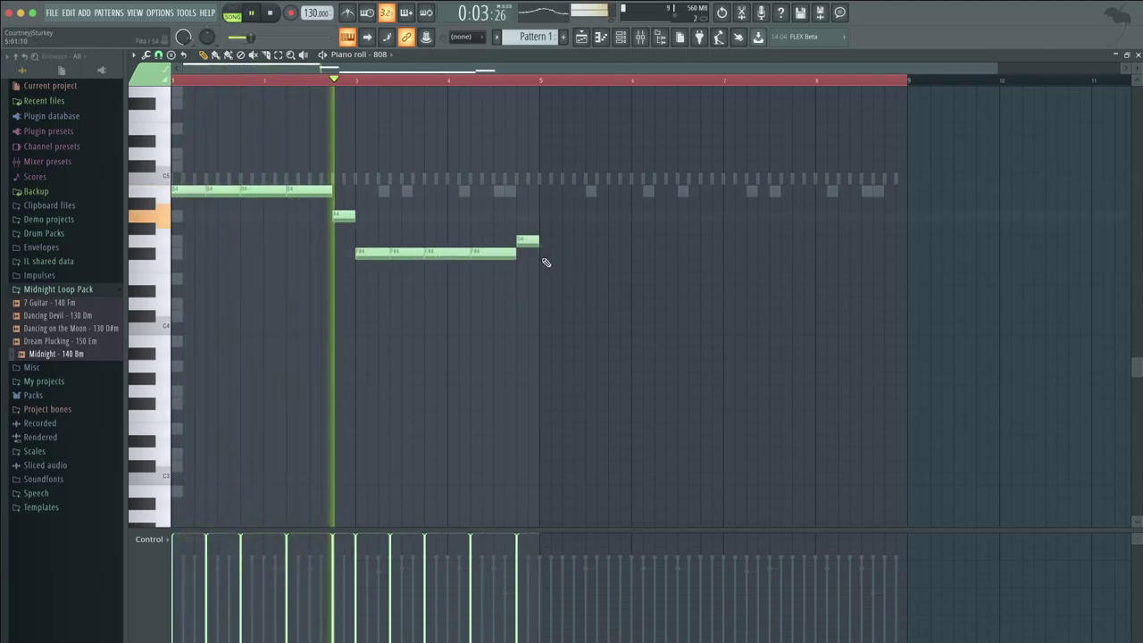
key(ctrl+b)
key(ctrl+z)
super+click(760, 81)
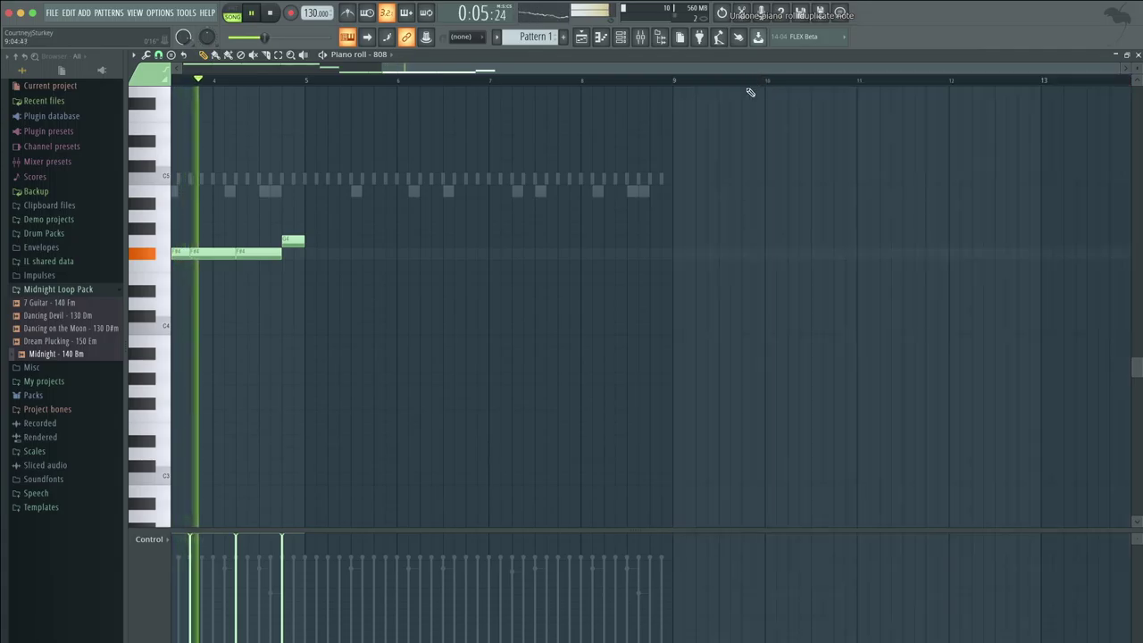
key(super+b)
Transpose all F#4 and G4 notes of the 808 part up one octave to F#5 and G5.
scroll(522, 207, down, 3)
drag(165, 270, 147, 241)
key(super+Up)
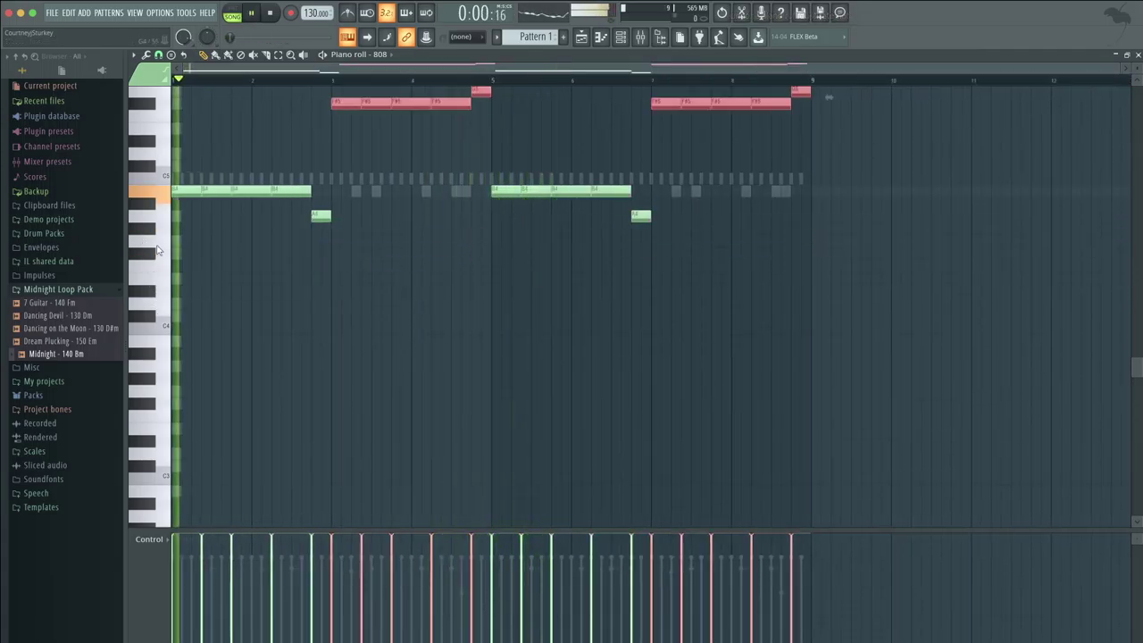
scroll(157, 250, up, 3)
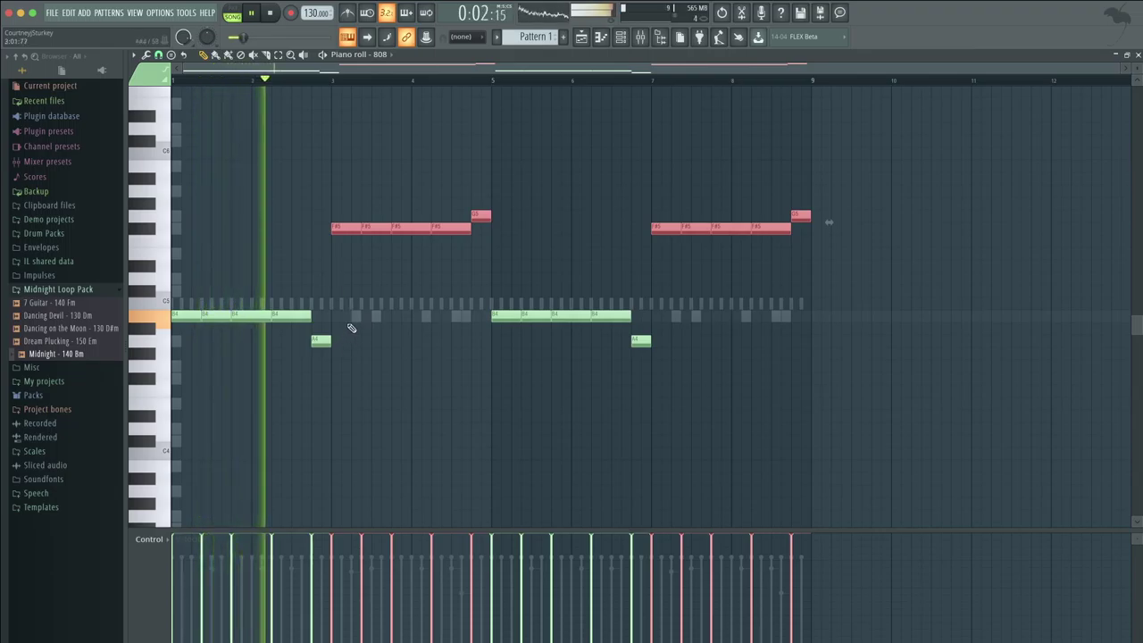
key(ctrl+d)
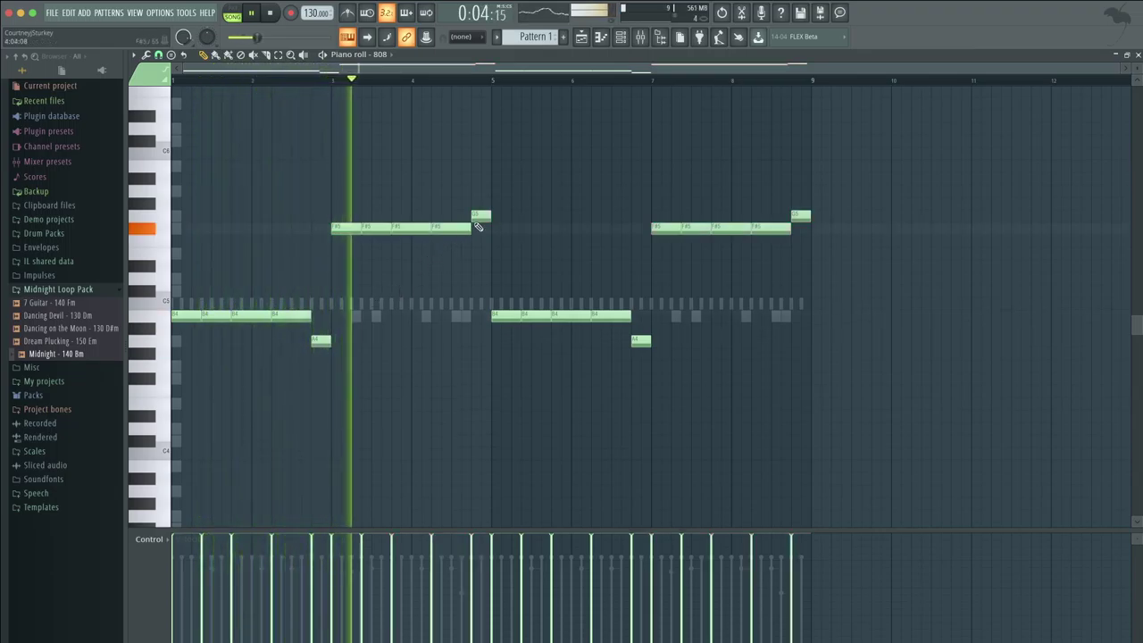
Lower all F#5 notes of the 808 part to C#5 and play the pattern.
ctrl+click(143, 230)
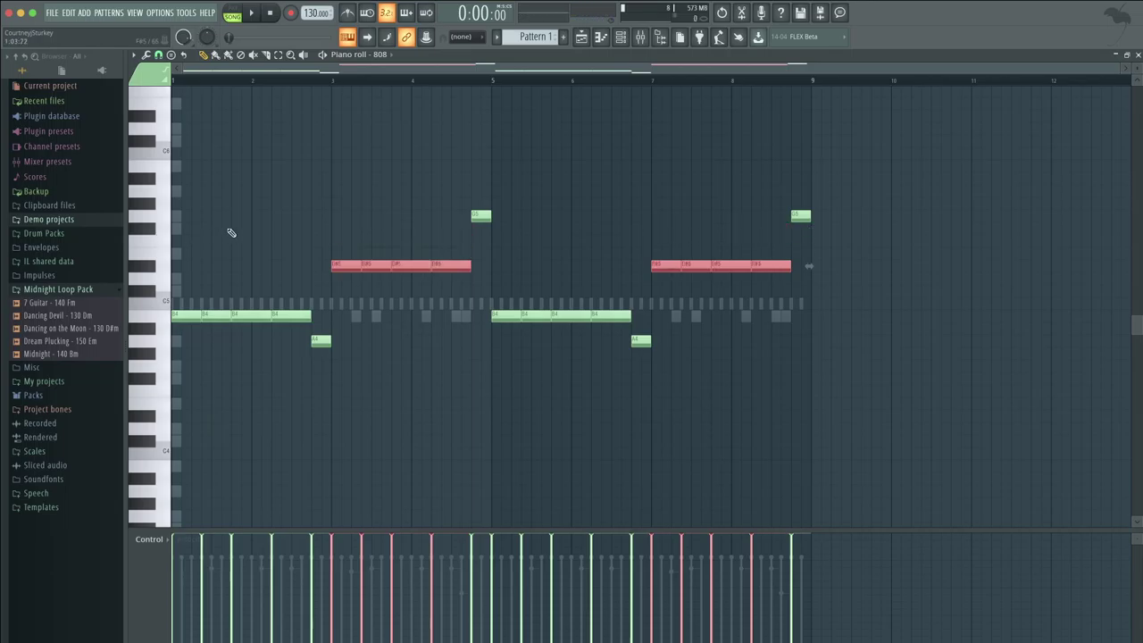
key(Down)
key(Down)
key(space)
Lower both G5 notes, at the ends of bars 4 and 8, to D5.
ctrl+click(157, 217)
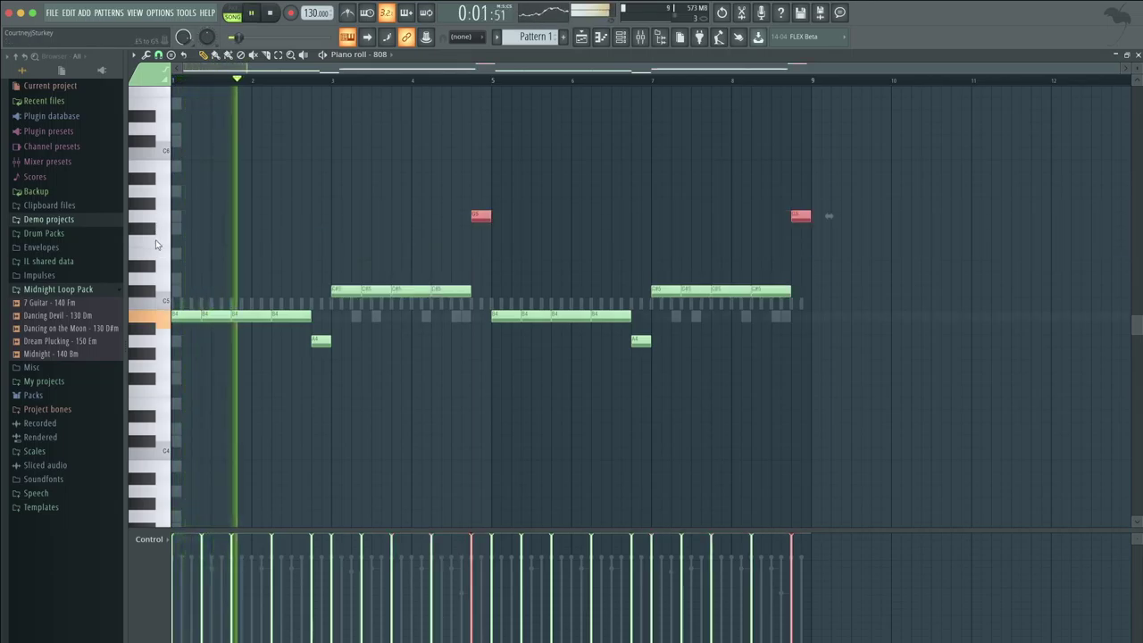
key(Down)
key(Down)
key(Down)
key(Down)
key(Down)
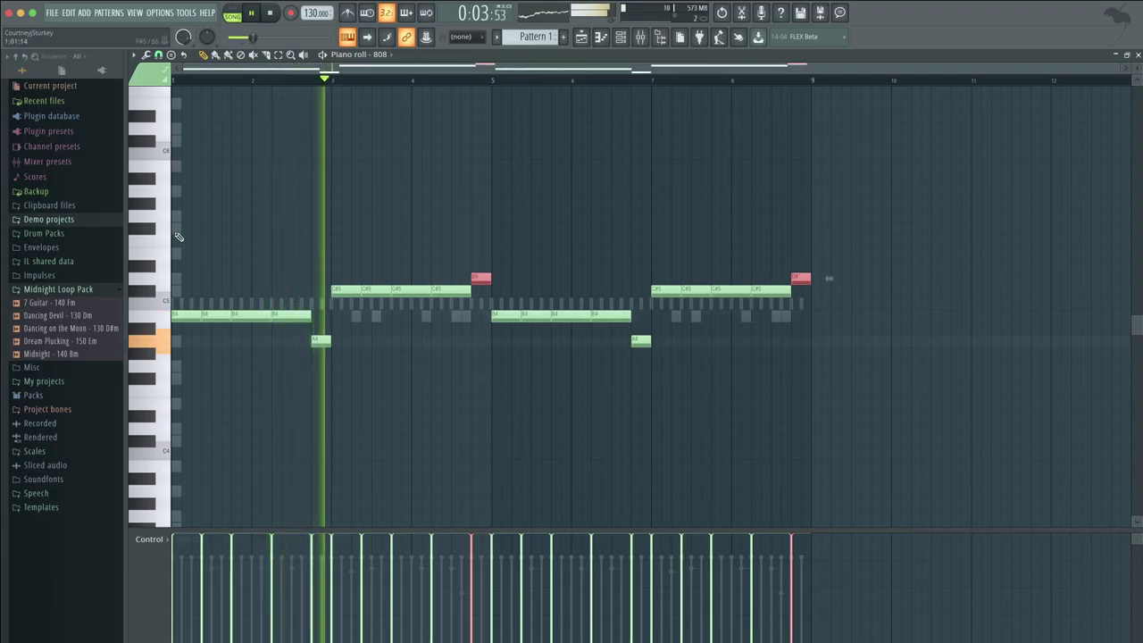
Raise the A4 note at the end of bar 2 seven semitones to E5.
ctrl+click(189, 236)
drag(350, 331, 310, 351)
key(Up)
key(Up)
key(Up)
key(Up)
key(Up)
key(Up)
key(Up)
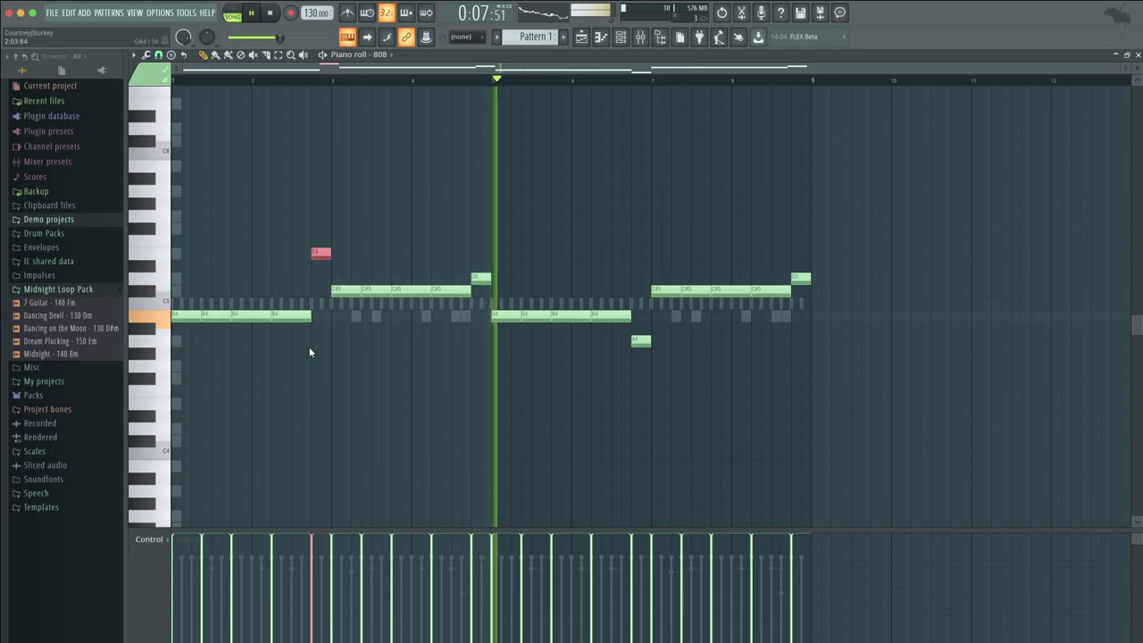
Raise the A4 note at the end of bar 6 to E5 and clear the note selection.
click(633, 340)
key(Up)
key(Up)
key(Up)
key(Up)
key(Up)
key(Up)
key(Up)
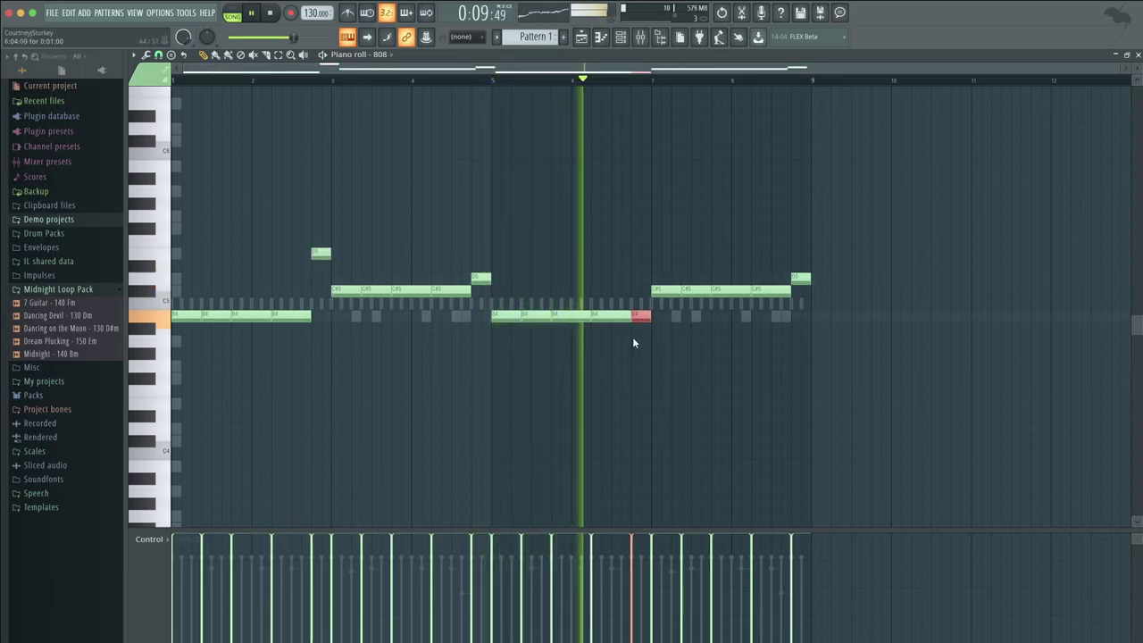
ctrl+click(683, 334)
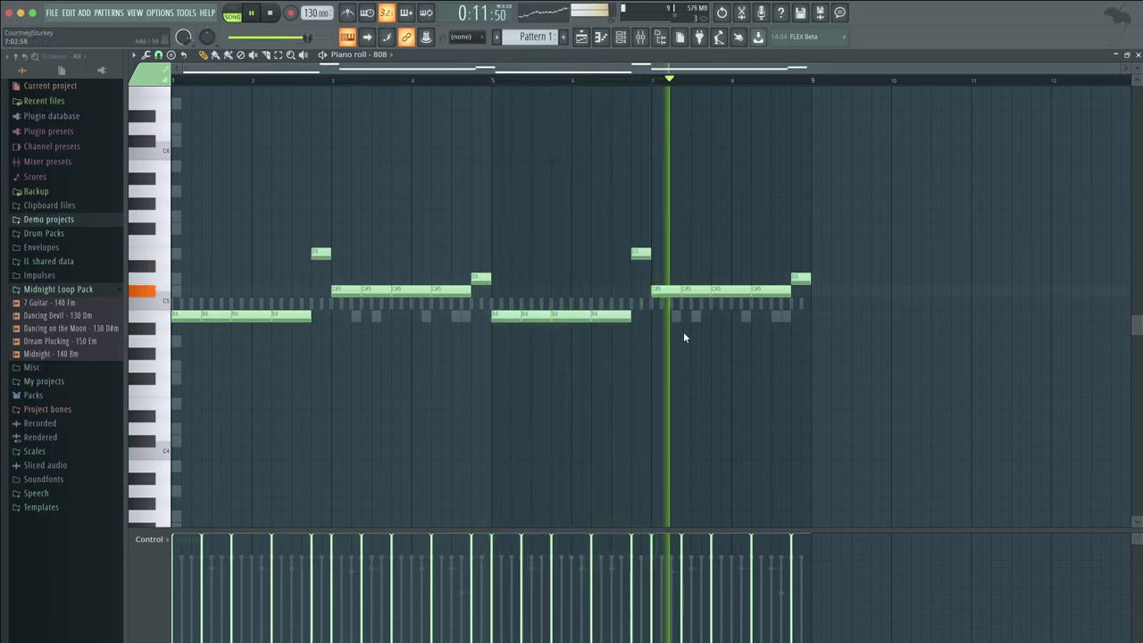
Delete the second 808 note in bars 1, 3 and 5 and the E5 notes ending bars 2 and 6.
key(space)
right_click(321, 254)
key(space)
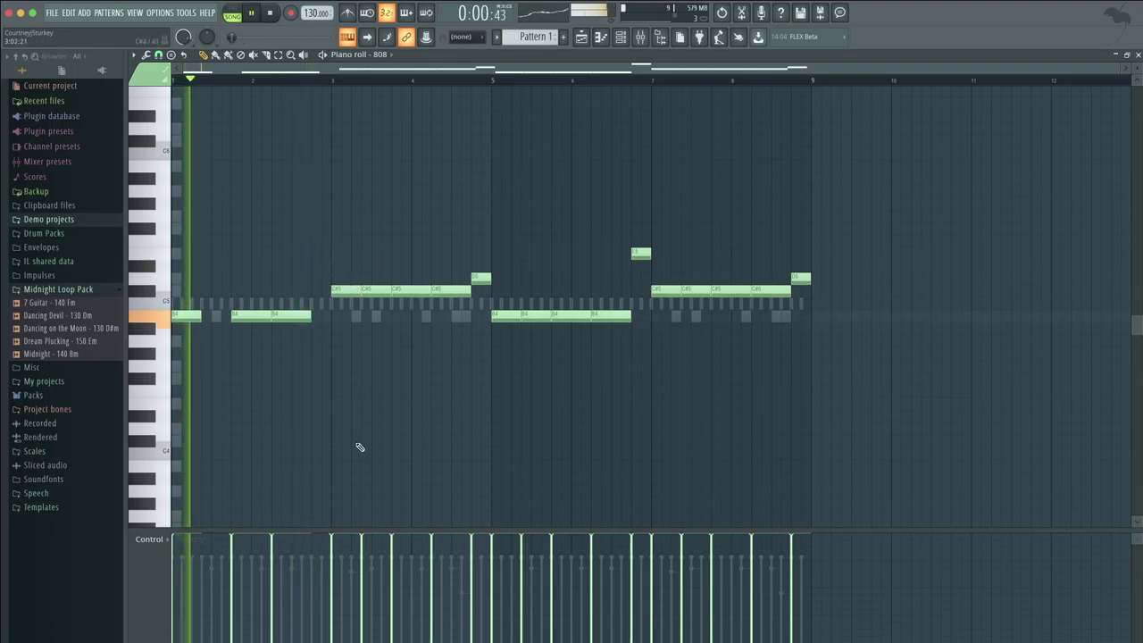
right_click(376, 290)
right_click(536, 315)
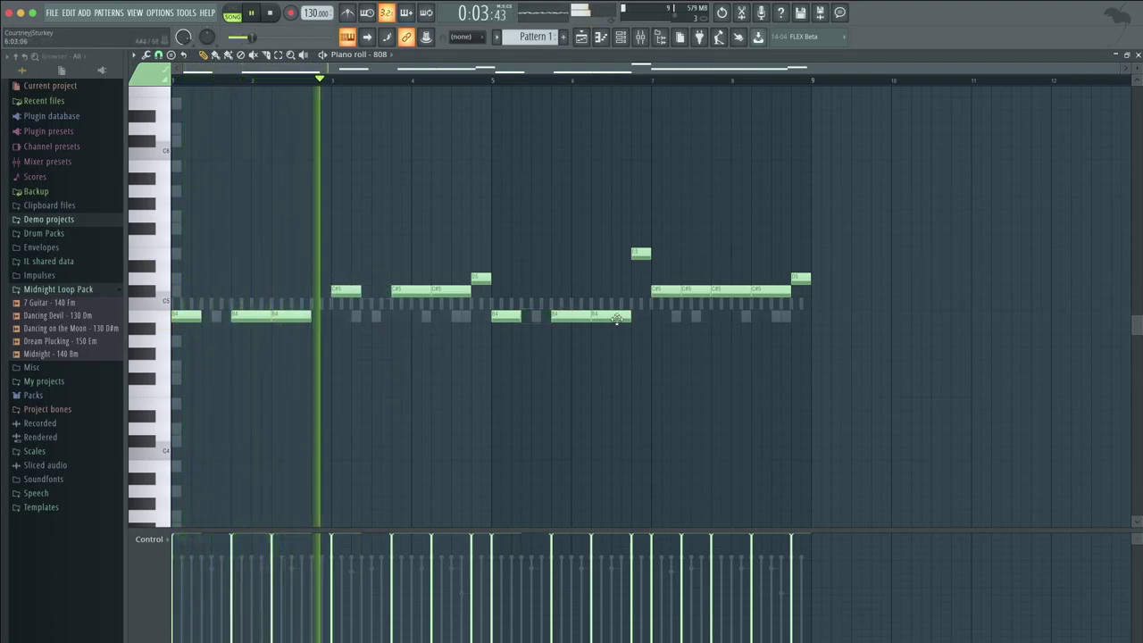
right_click(641, 253)
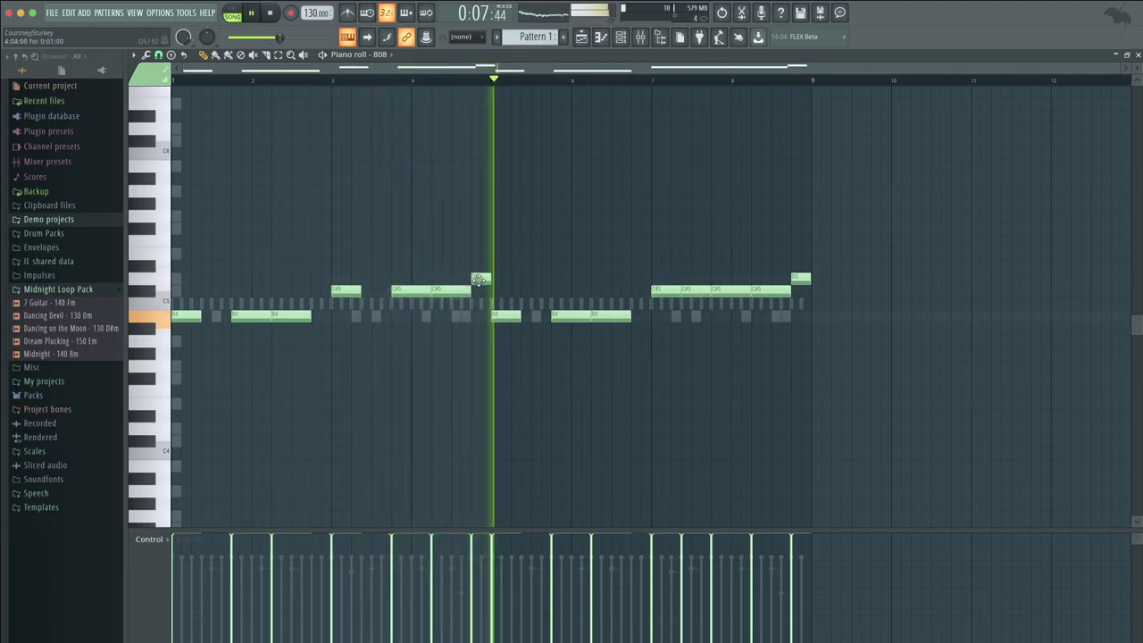
Start the D5 note at the end of bar 4 half a beat earlier, shortening the preceding C#5 note to match.
scroll(464, 284, up, 2)
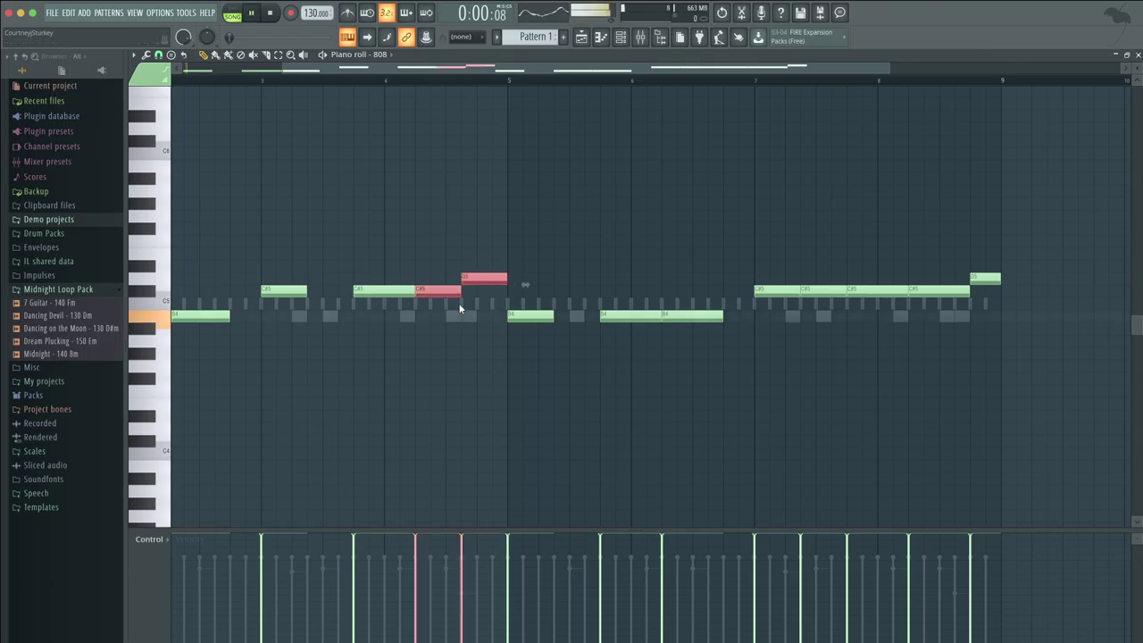
scroll(494, 335, down, 2)
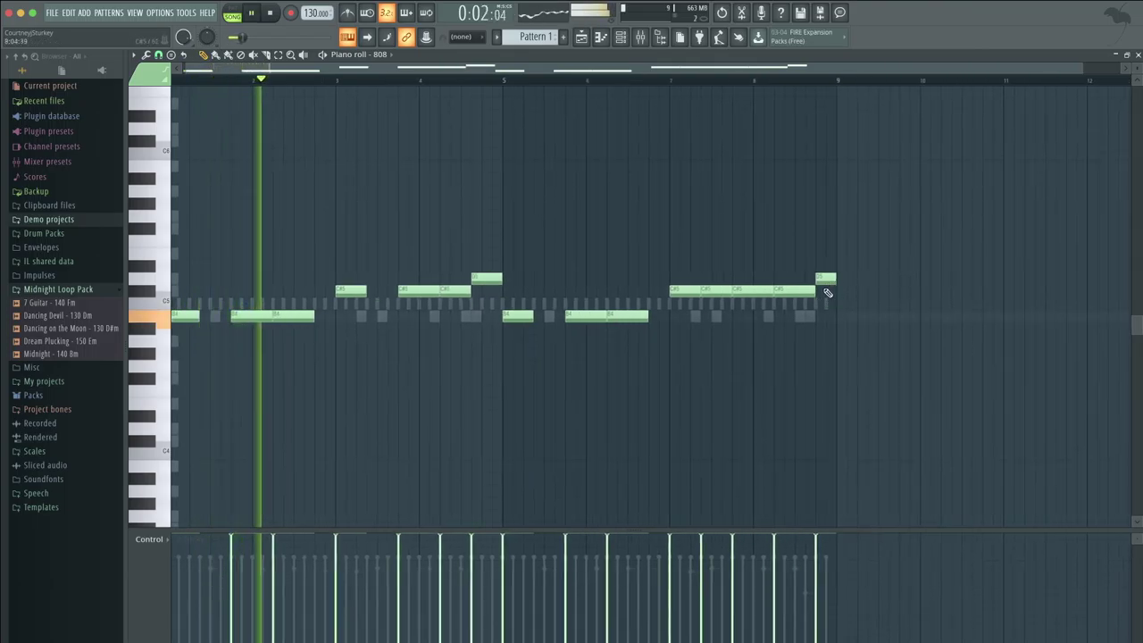
Set the project tempo to 140 BPM and play the beat.
drag(309, 13, 310, 5)
key(space)
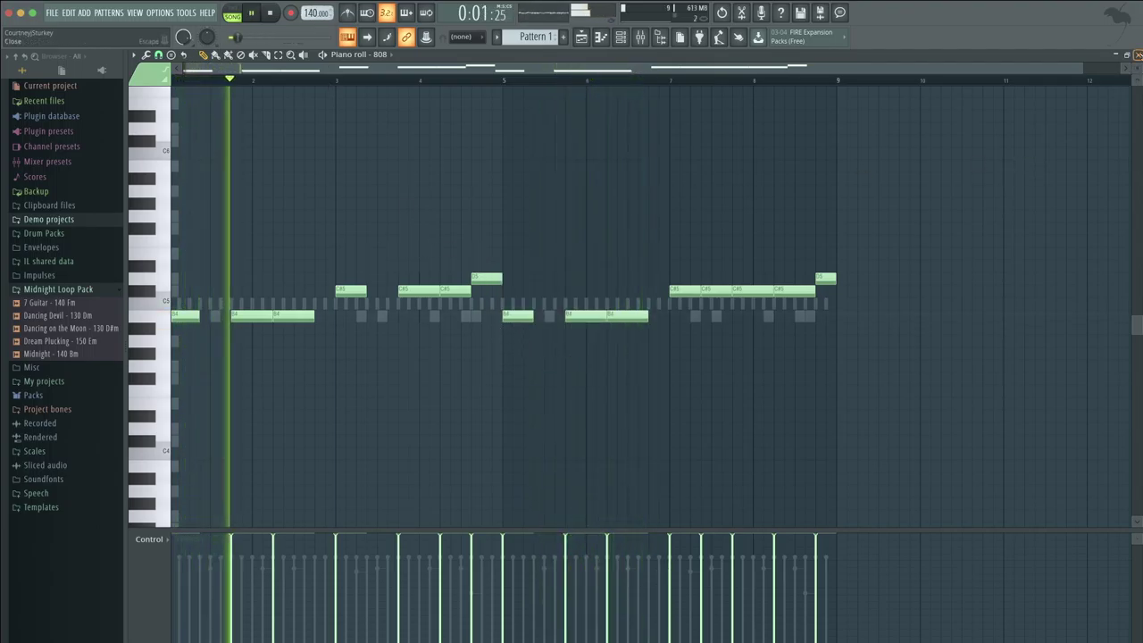